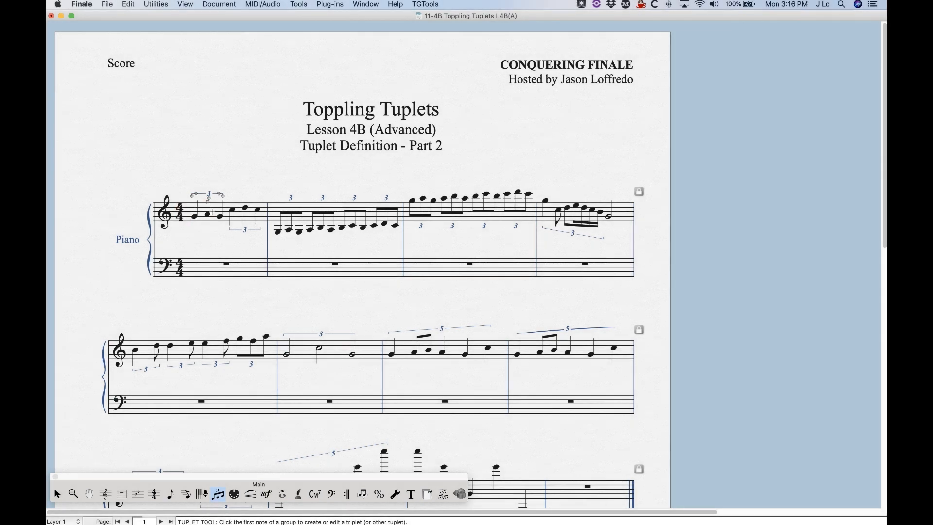
- Open the Tuplet Definition for the upper triplet in measure one and set its horizontal offset to -.1
double_click(208, 204)
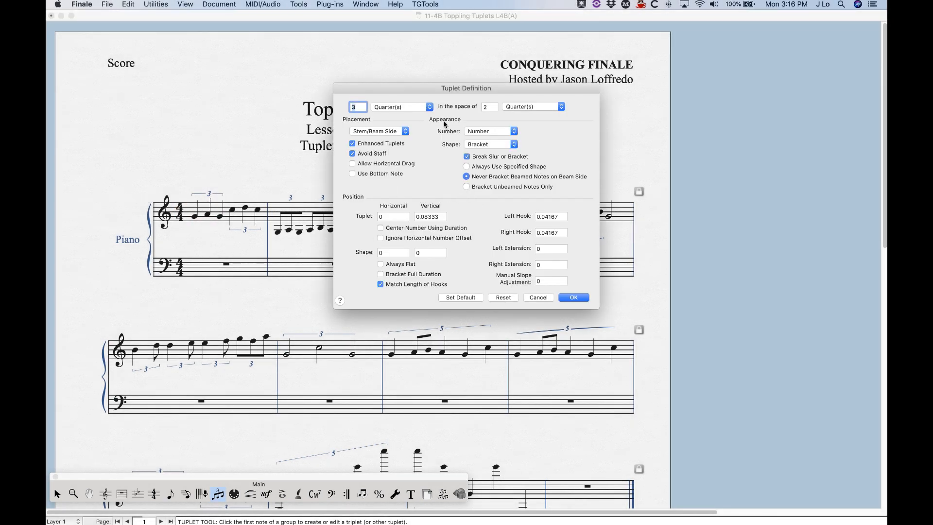
drag(394, 91, 431, 68)
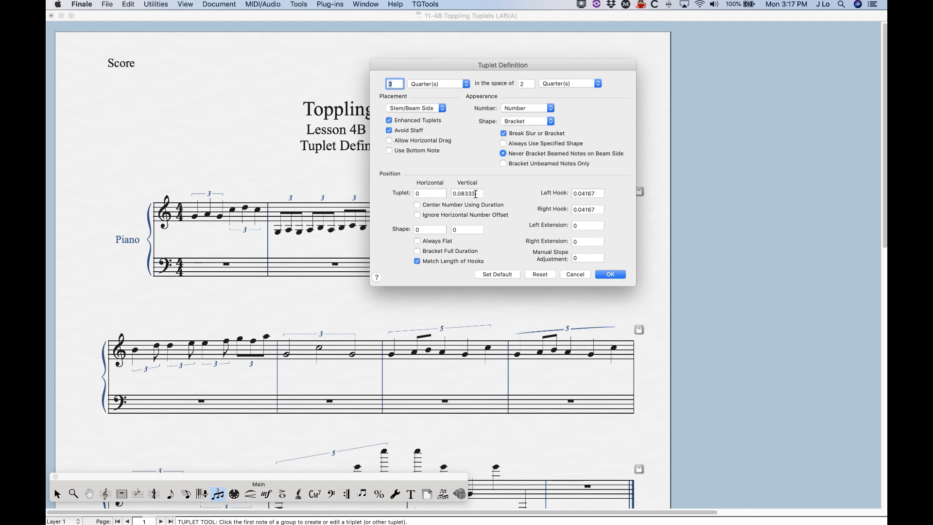
drag(427, 194, 378, 189)
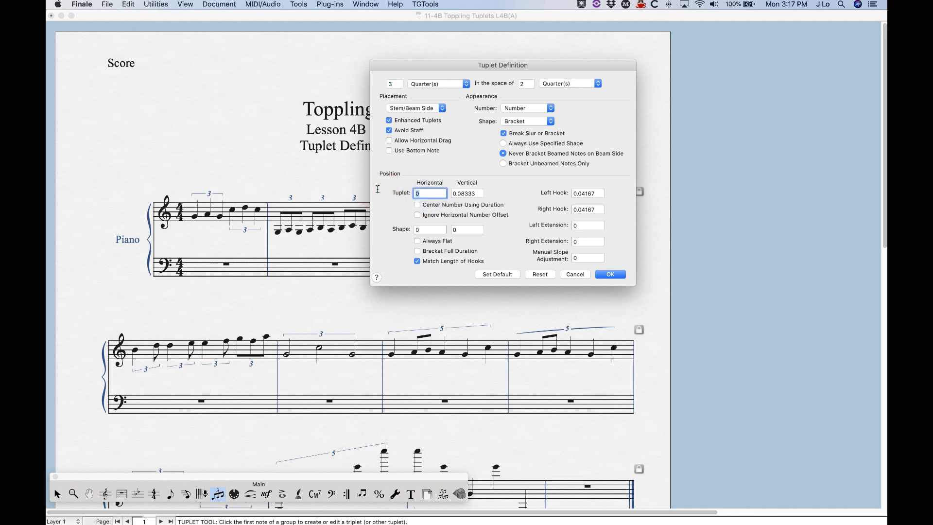
text(-.1)
click(611, 274)
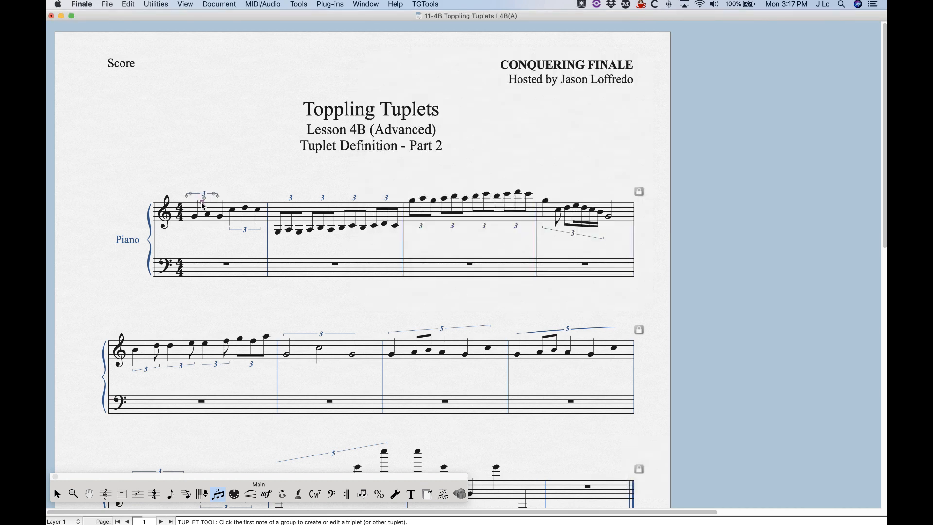
- Zoom in on the first system and set the same triplet's vertical offset to 0.15
key(super+equal)
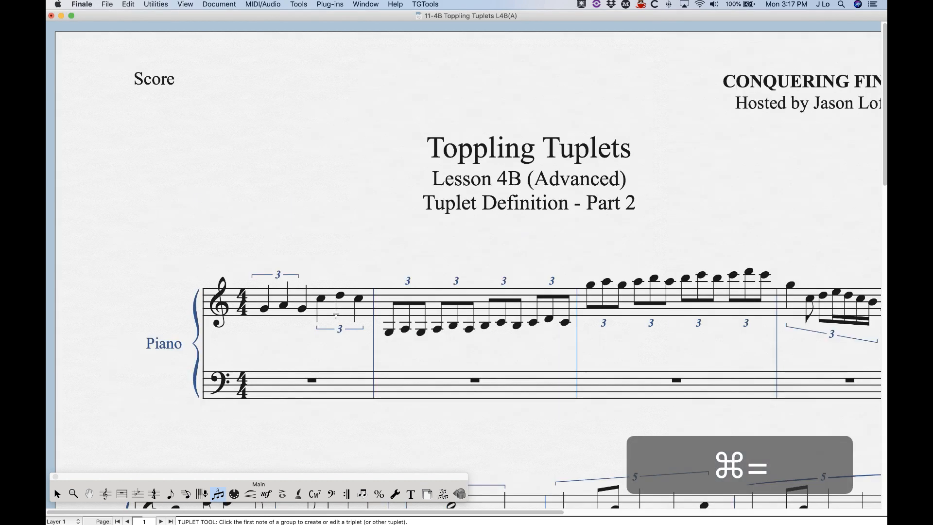
scroll(336, 314, right, 1)
click(243, 305)
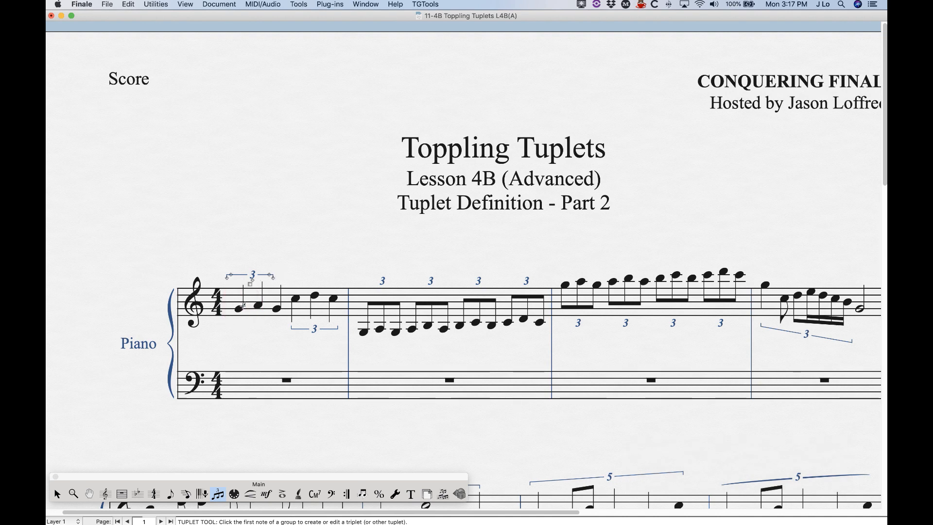
double_click(250, 286)
drag(441, 217, 414, 217)
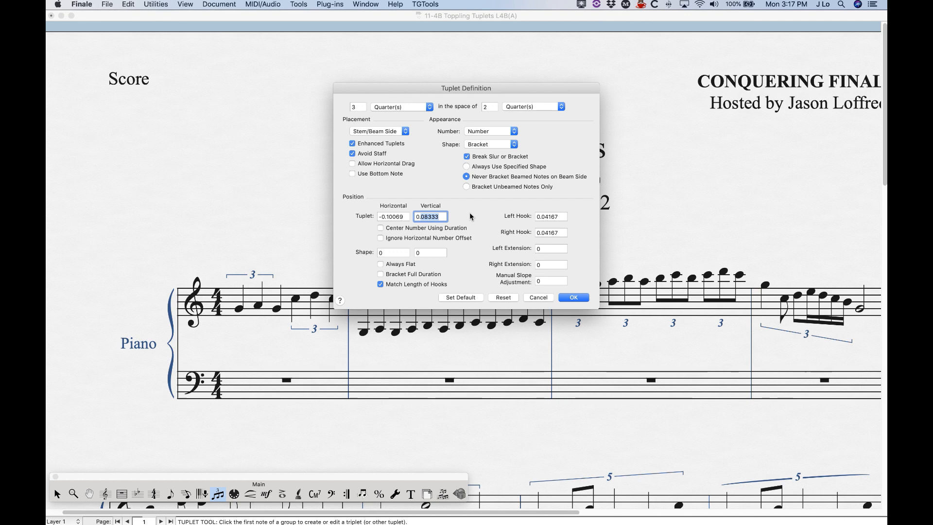
text(15)
click(574, 297)
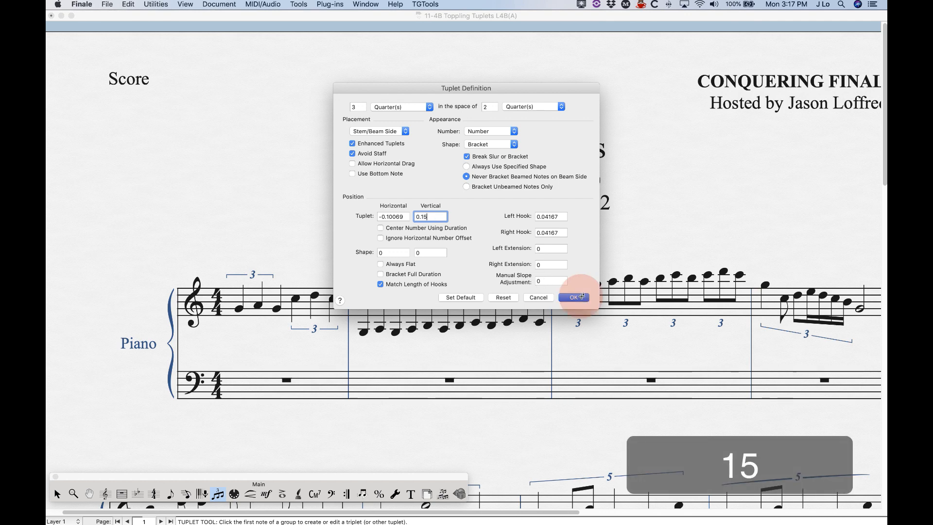
- Change that triplet's vertical offset to -.15 and make its horizontal offset positive 0.10069
double_click(251, 279)
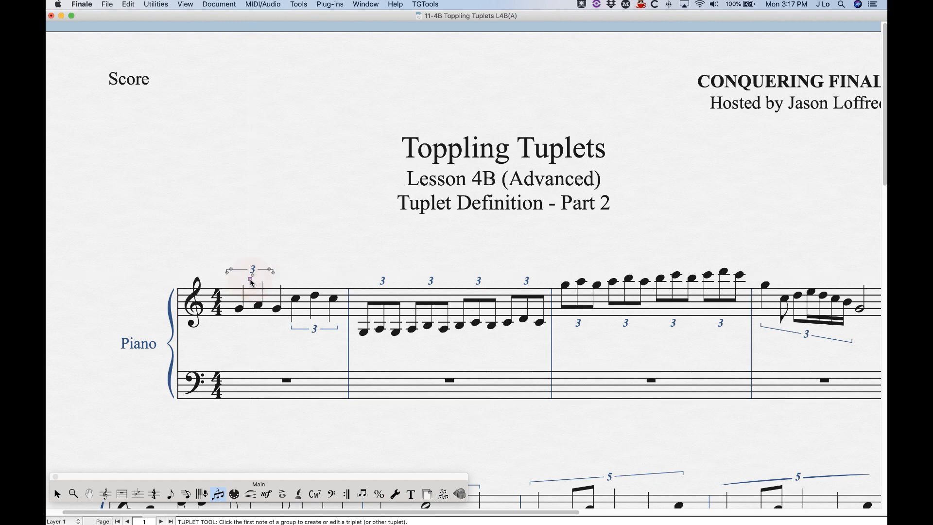
double_click(429, 217)
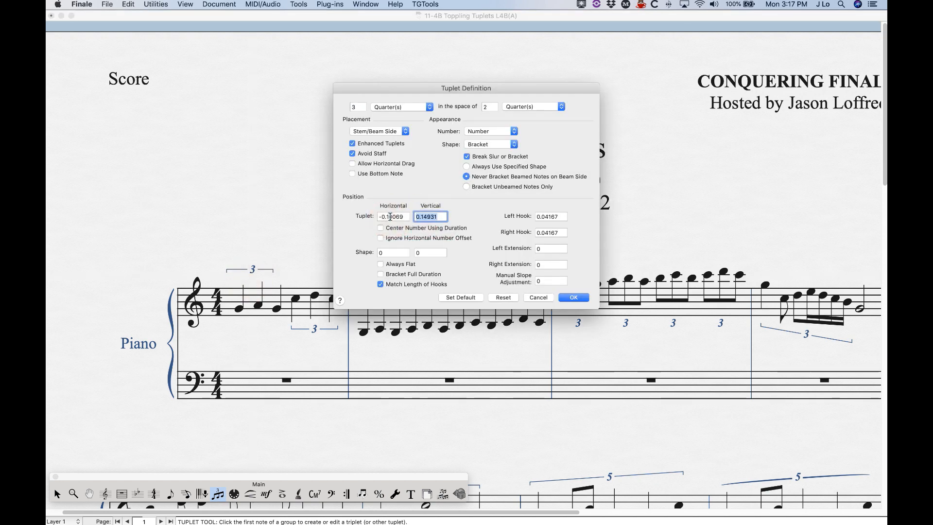
text(-.15)
click(381, 217)
key(BackSpace)
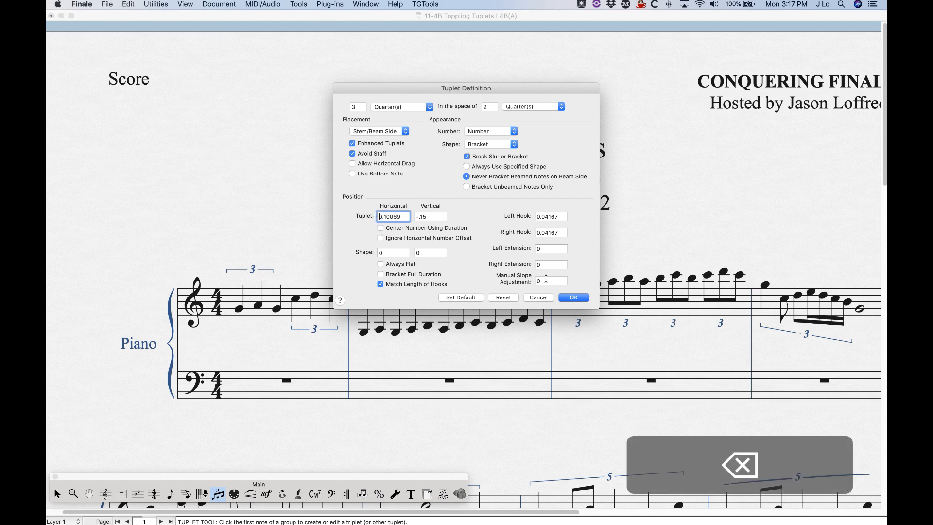
click(574, 297)
- Edit the lower triplet in measure one, entering 2 into its vertical offset
click(298, 303)
double_click(314, 337)
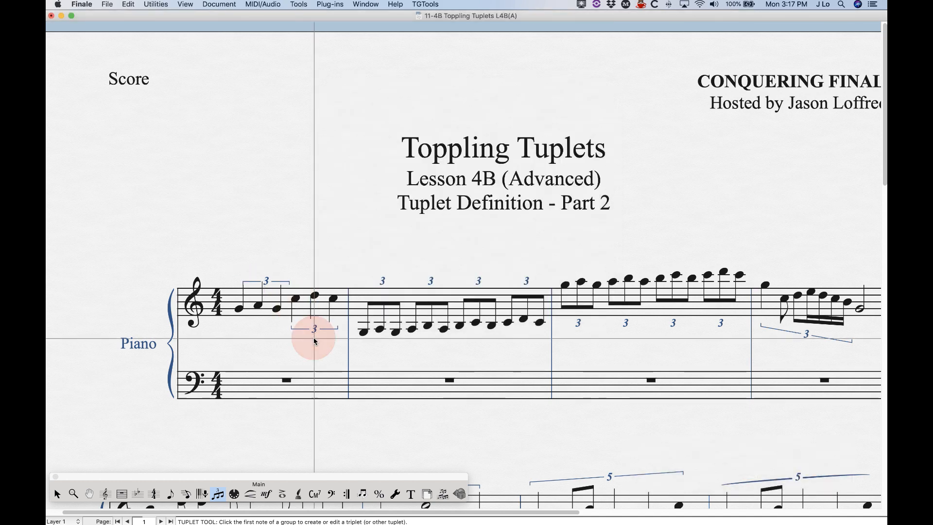
double_click(439, 217)
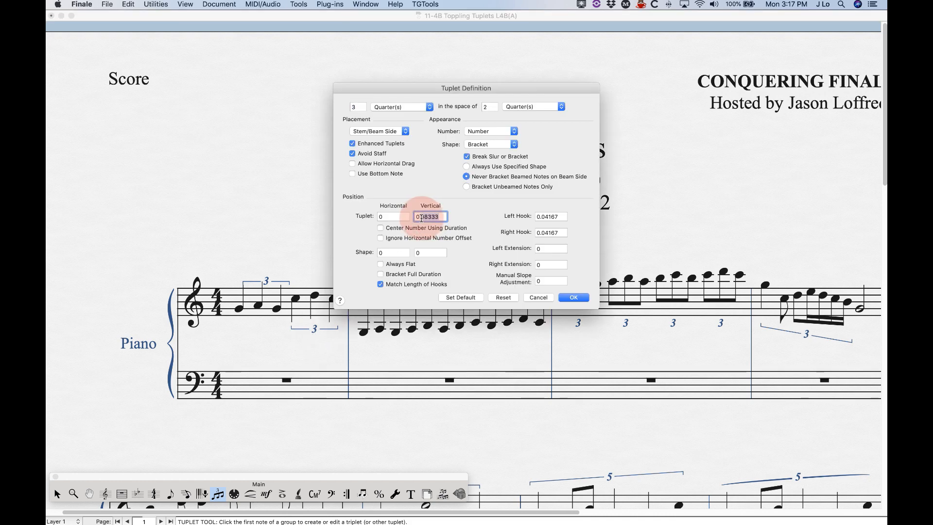
text(2)
click(574, 297)
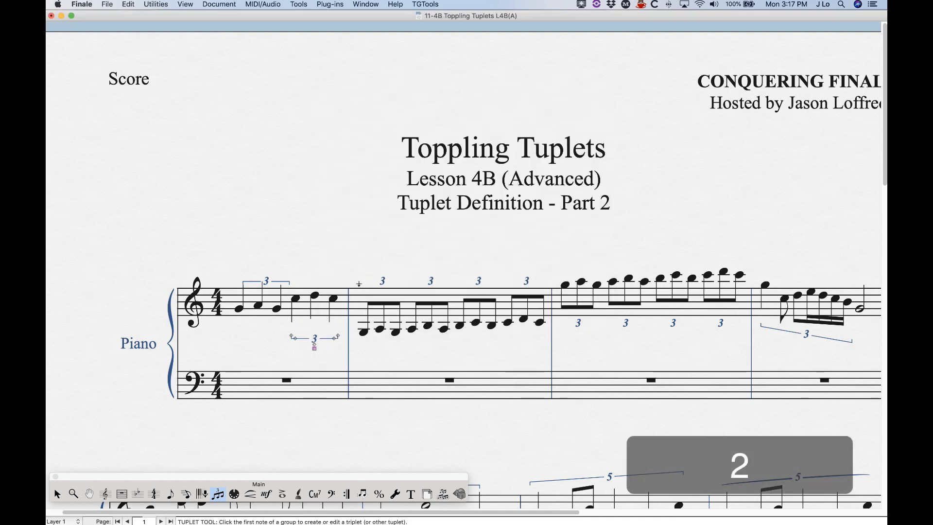
- Reset both triplets in measure one to their default positions
right_click(315, 347)
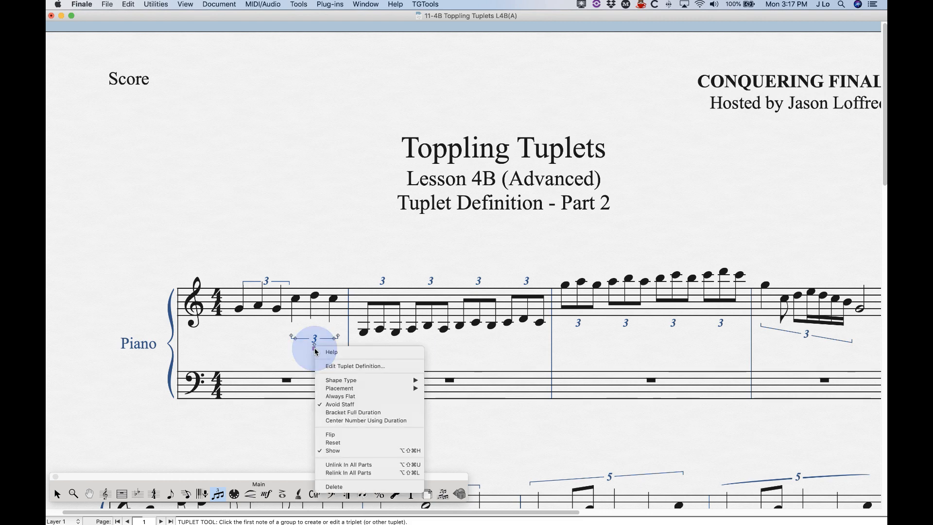
click(335, 442)
click(239, 305)
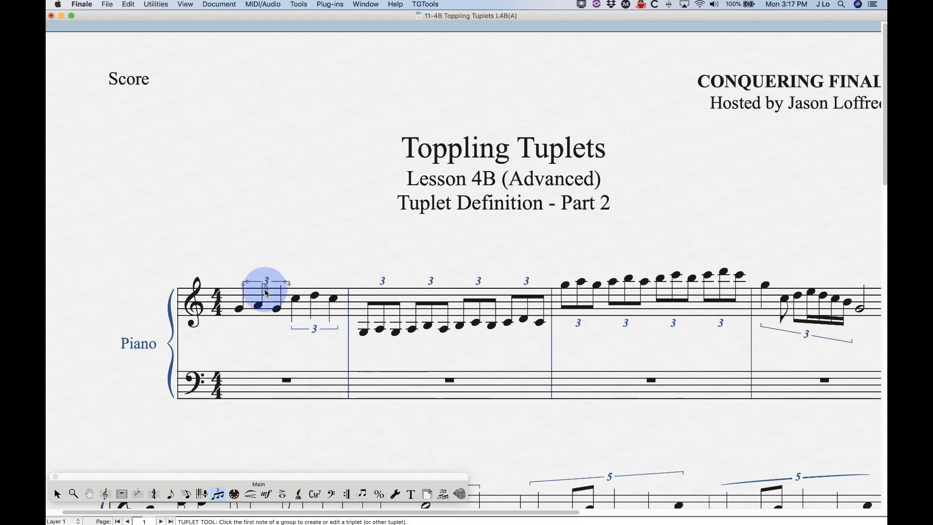
right_click(265, 292)
click(275, 383)
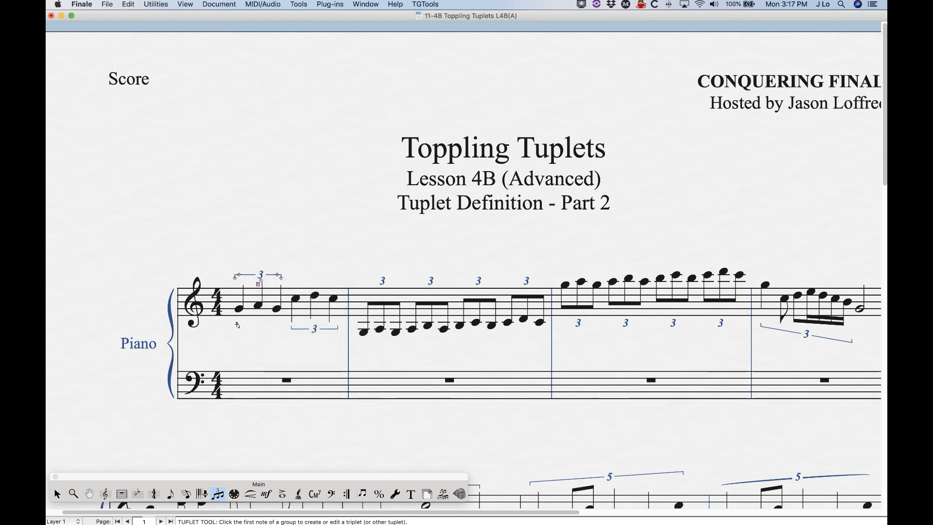
- Open the Tuplet Definition of the first triplet in measure two to review its settings
scroll(237, 325, right, 3)
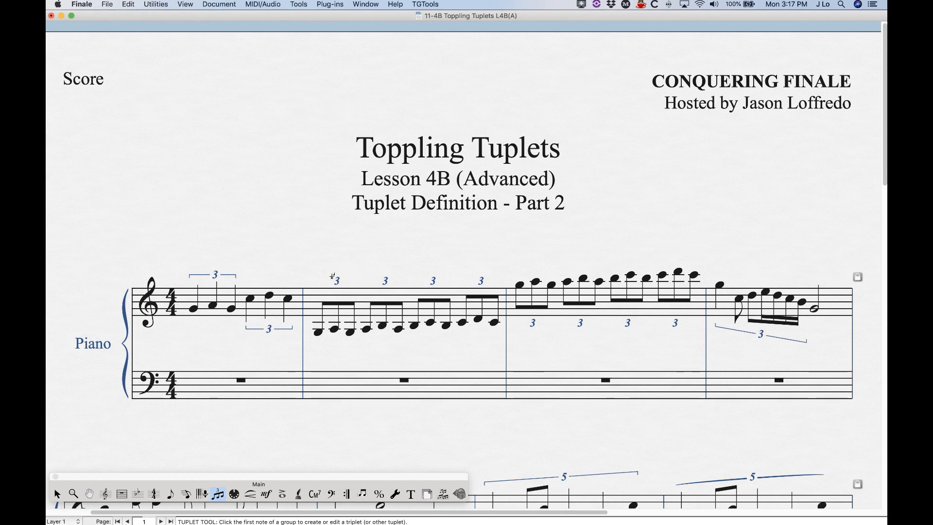
click(312, 316)
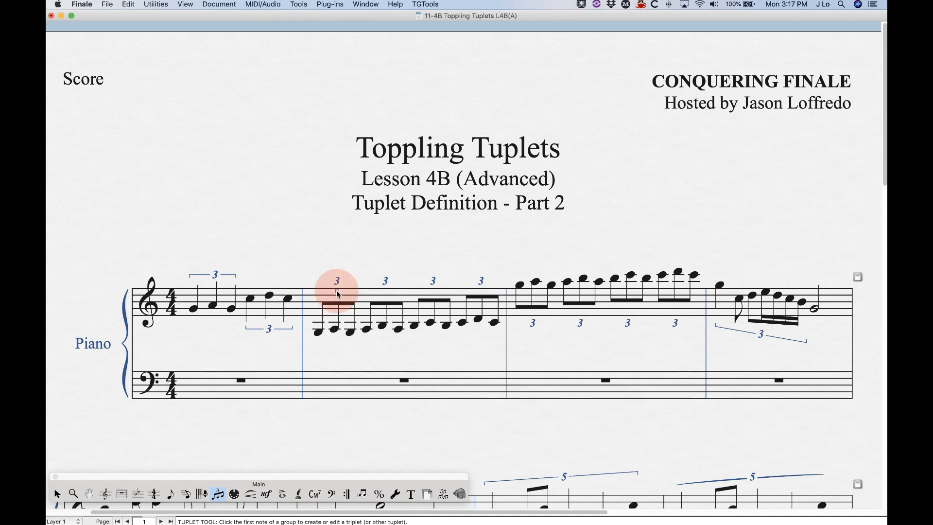
double_click(339, 293)
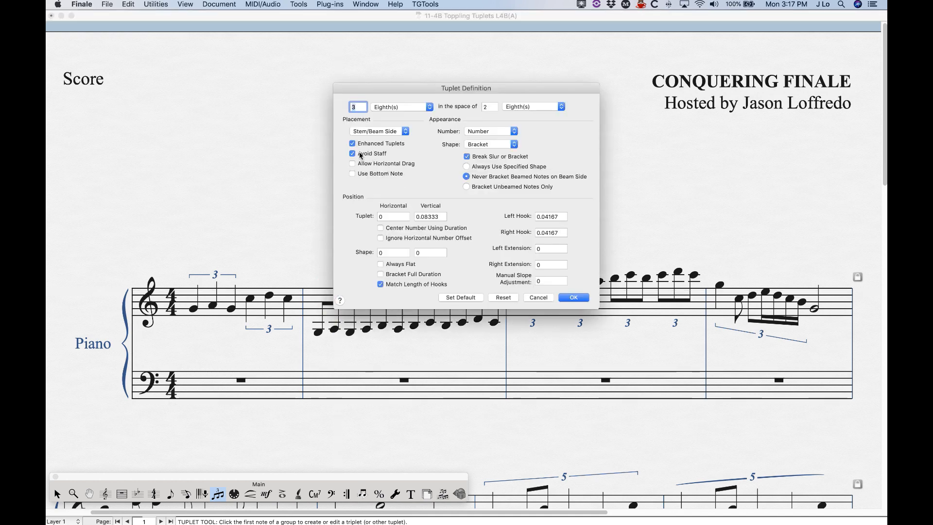
drag(391, 88, 458, 42)
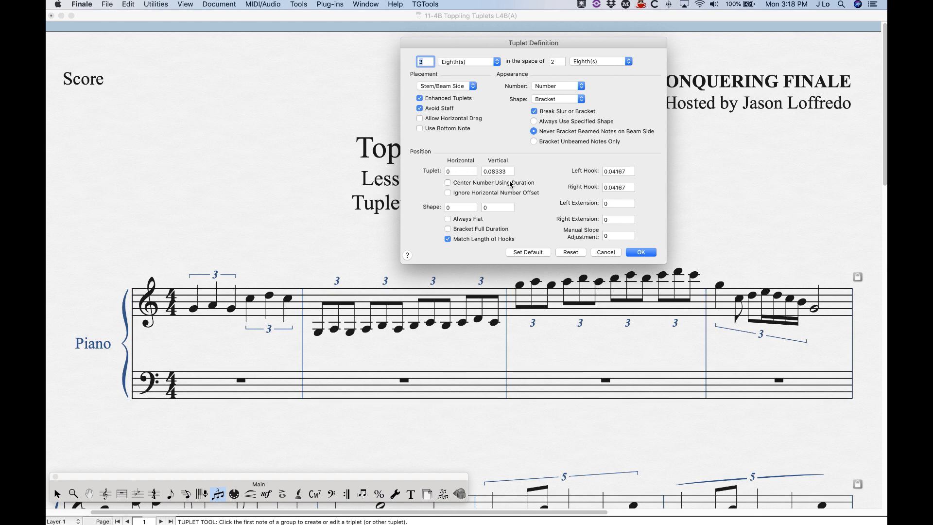
click(641, 252)
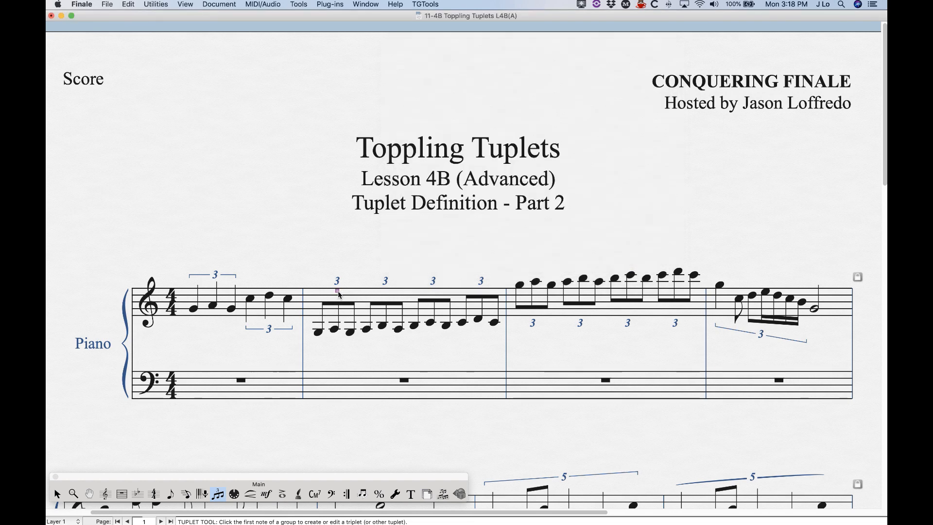
- Drag the first triplet number in measure two upward, review its offsets, and reset it to default
click(337, 290)
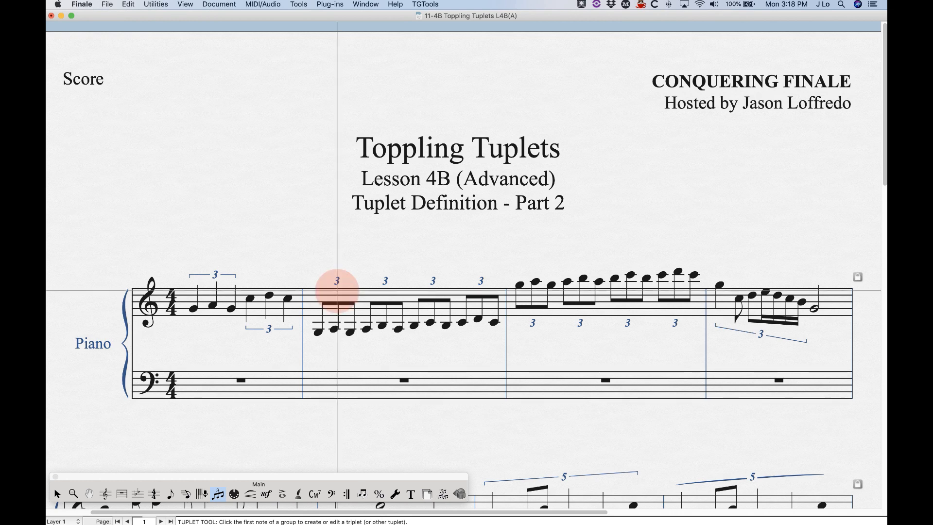
mouse_move(338, 285)
mouse_down()
mouse_move(337, 271)
mouse_move(338, 291)
mouse_up()
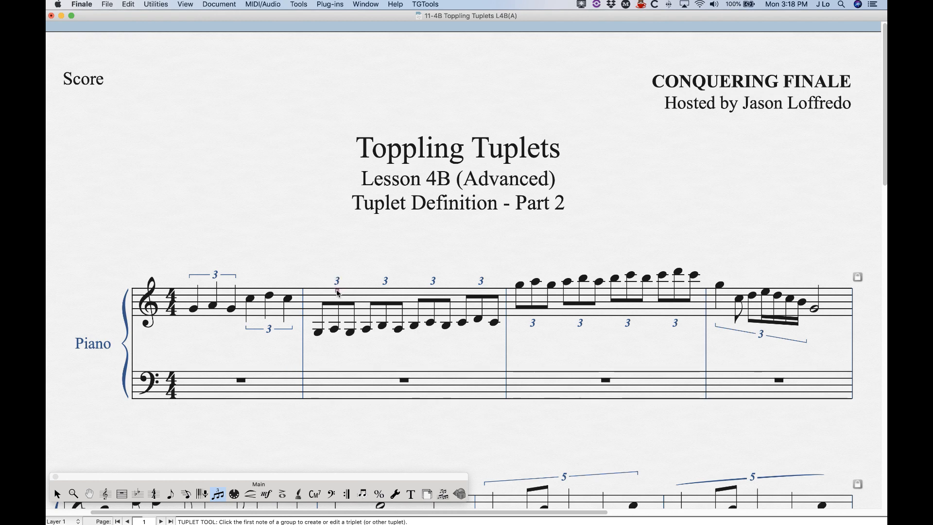
click(338, 291)
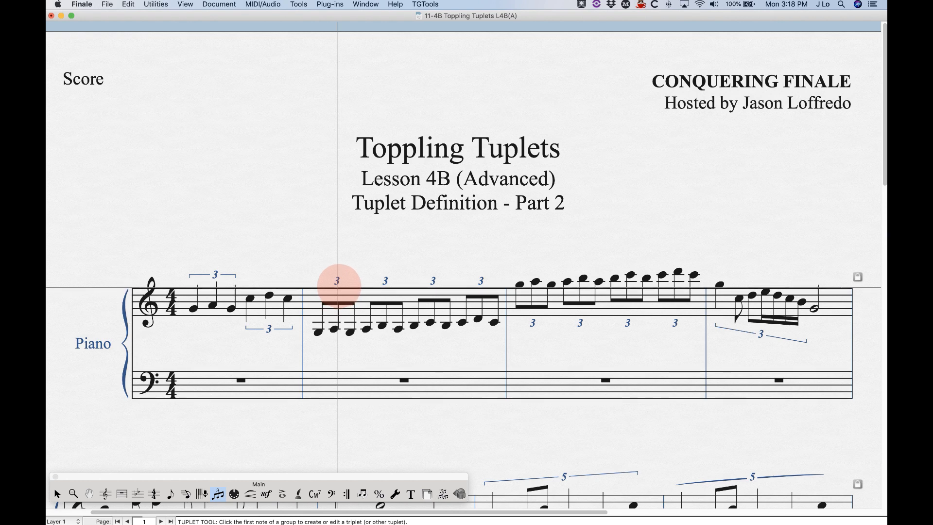
drag(338, 280, 338, 271)
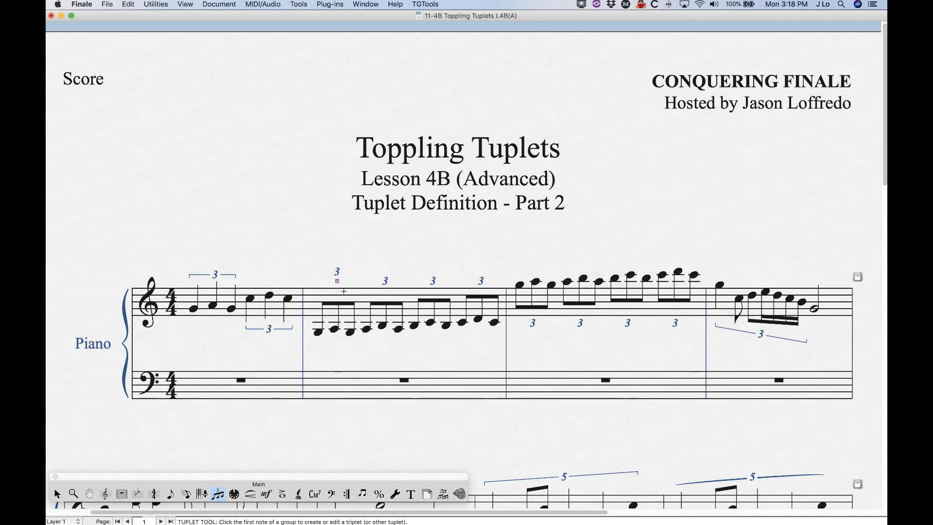
double_click(337, 280)
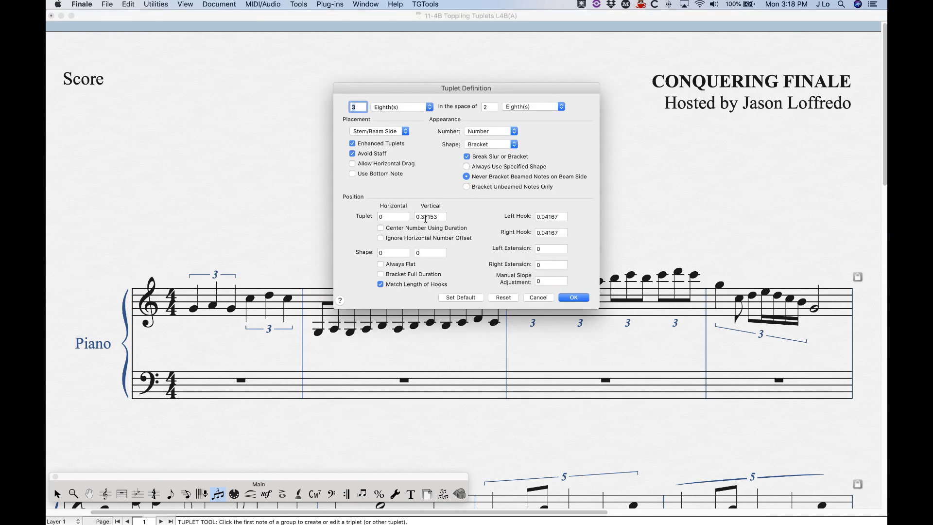
click(573, 297)
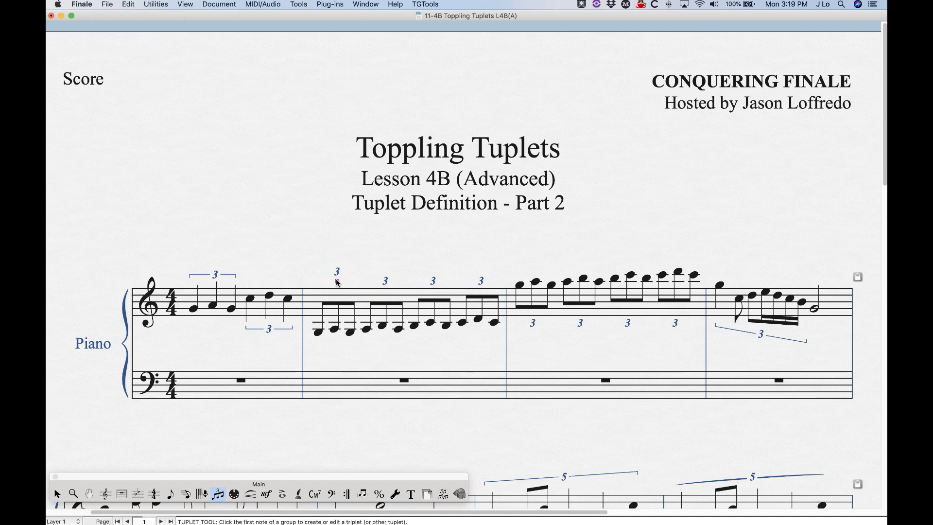
right_click(338, 282)
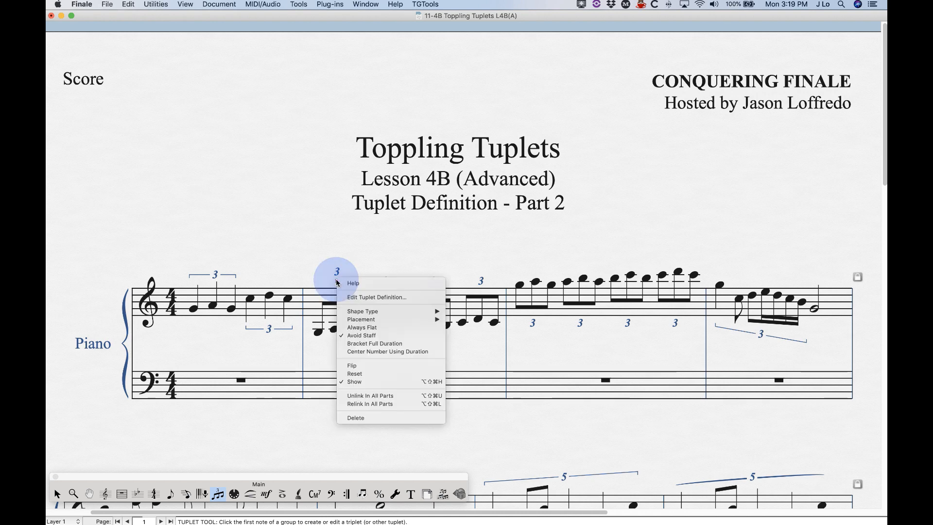
click(364, 374)
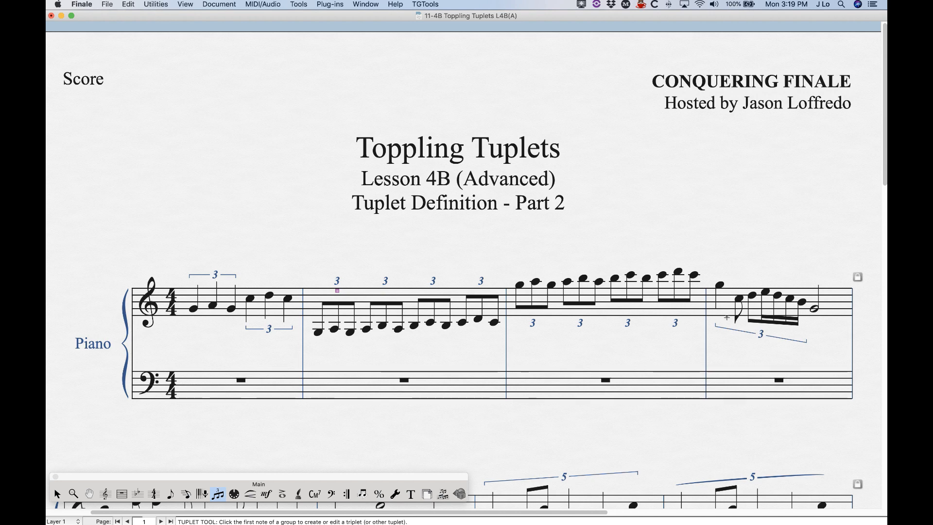
- Enable Center Number Using Duration for the triplet in measure four
click(719, 297)
click(761, 345)
click(761, 346)
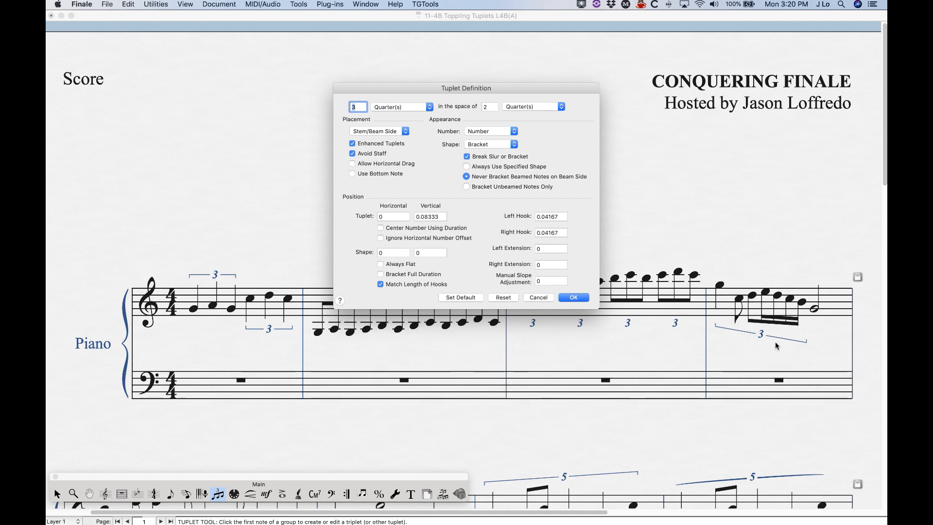
click(380, 228)
click(573, 297)
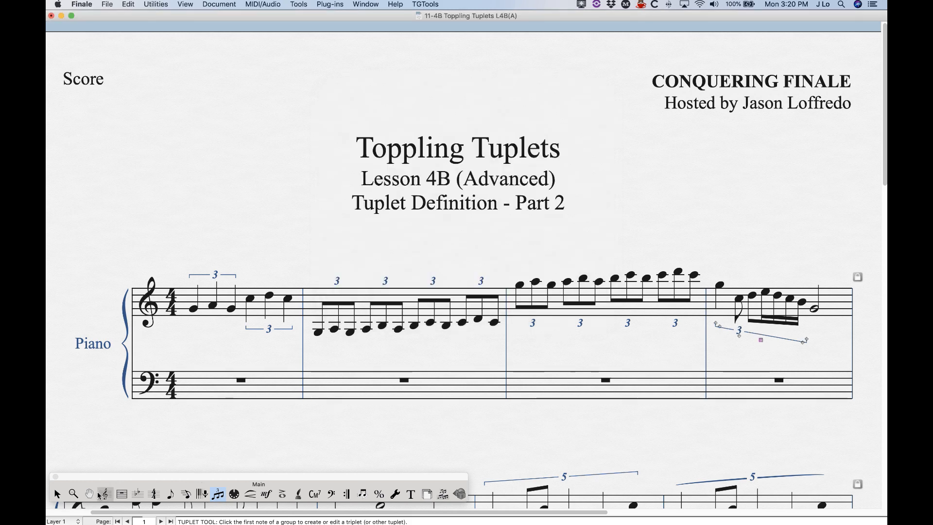
- Reset the triplet in measure four to its default position
click(57, 494)
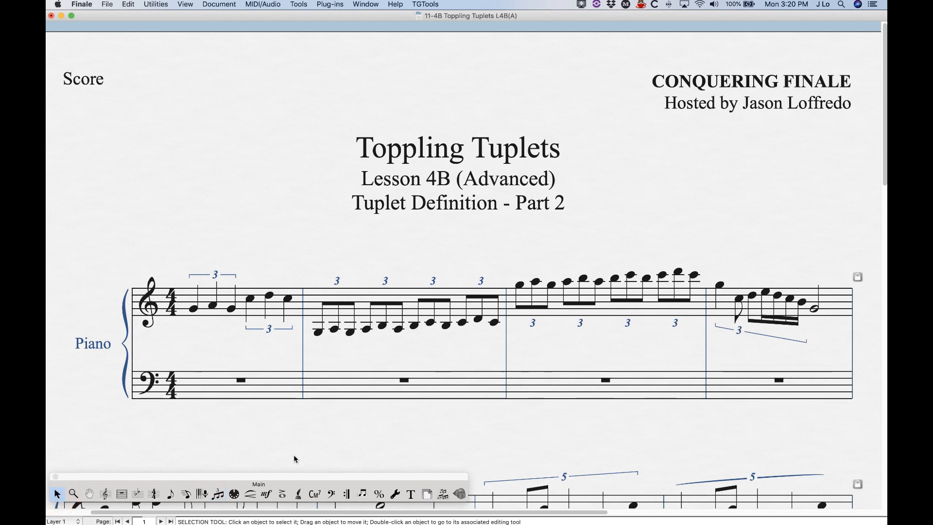
click(217, 494)
click(719, 290)
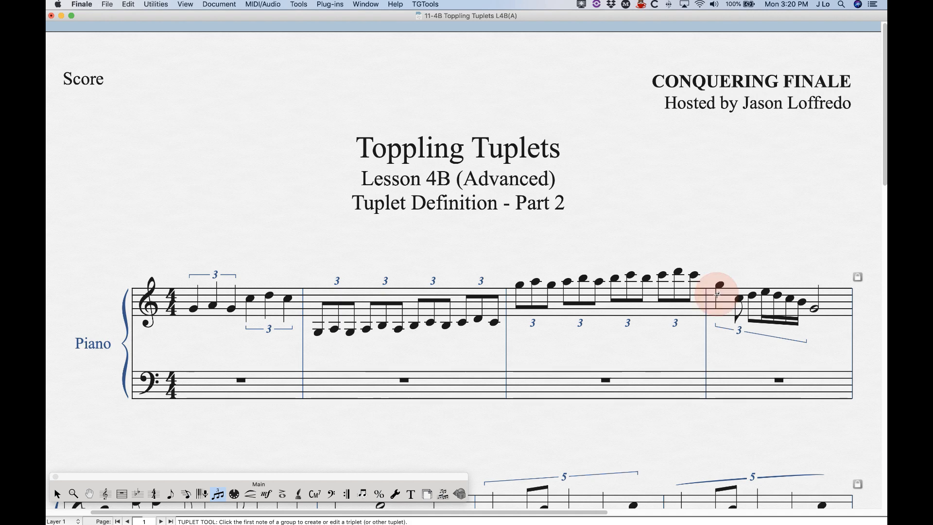
right_click(761, 341)
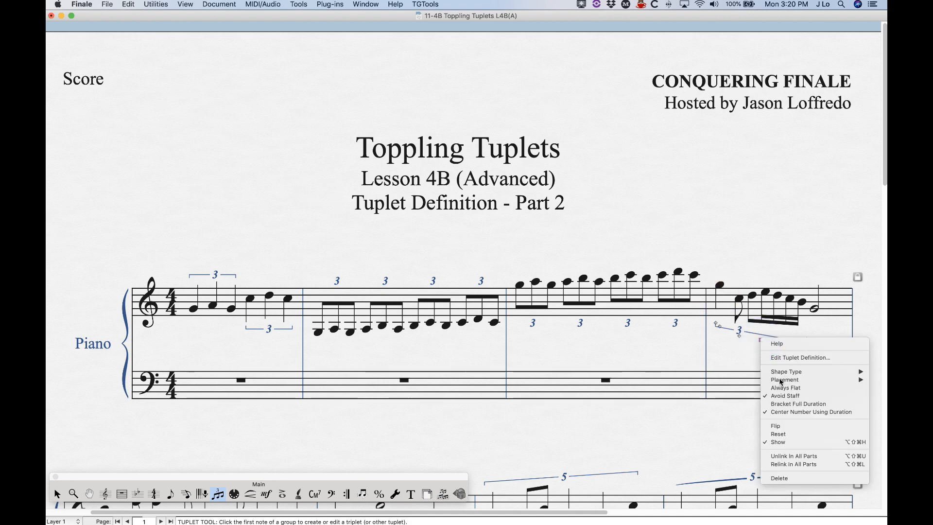
click(778, 434)
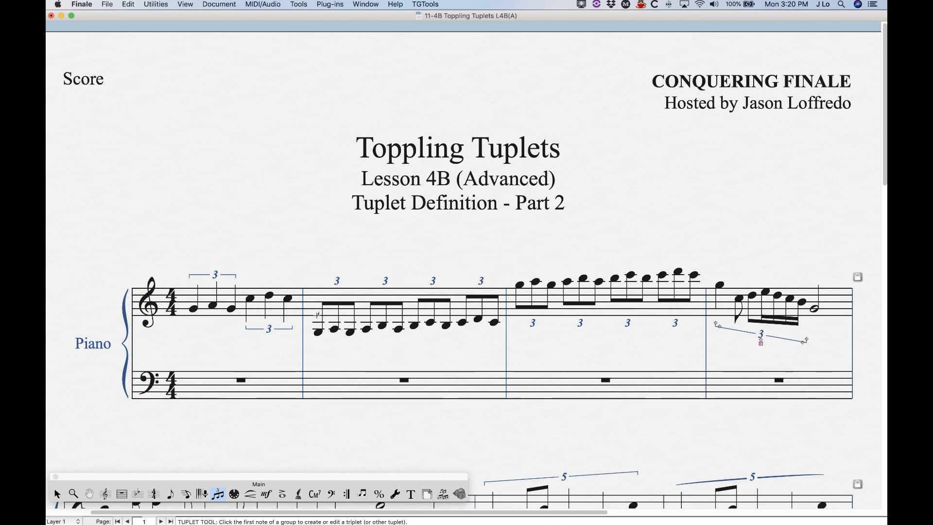
- Open the Tuplet Definition of the first triplet in measure two and cancel it
click(319, 314)
double_click(338, 292)
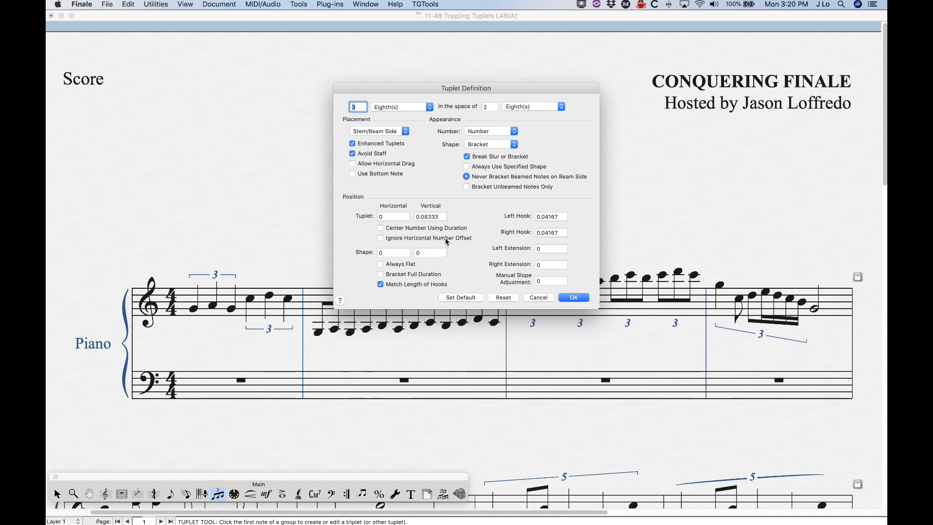
click(538, 298)
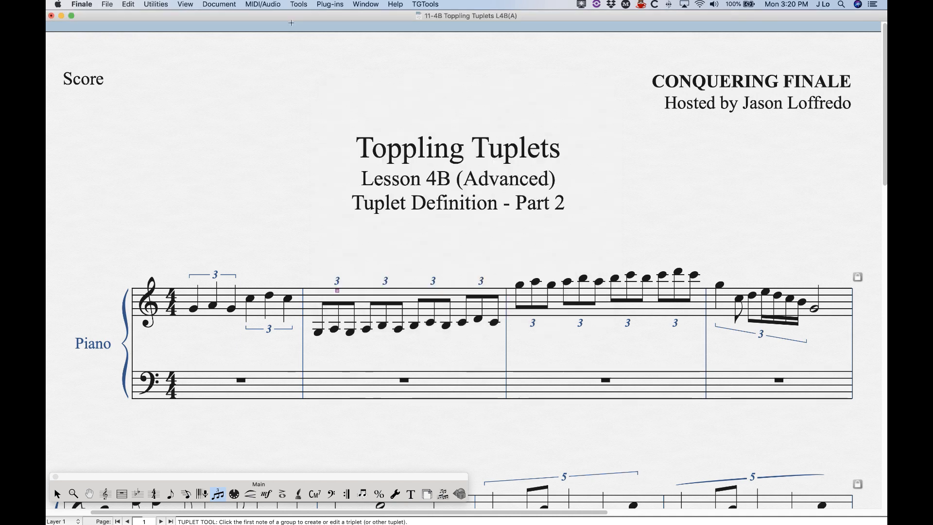
- Open Document Options to review the default Tuplets settings
click(219, 4)
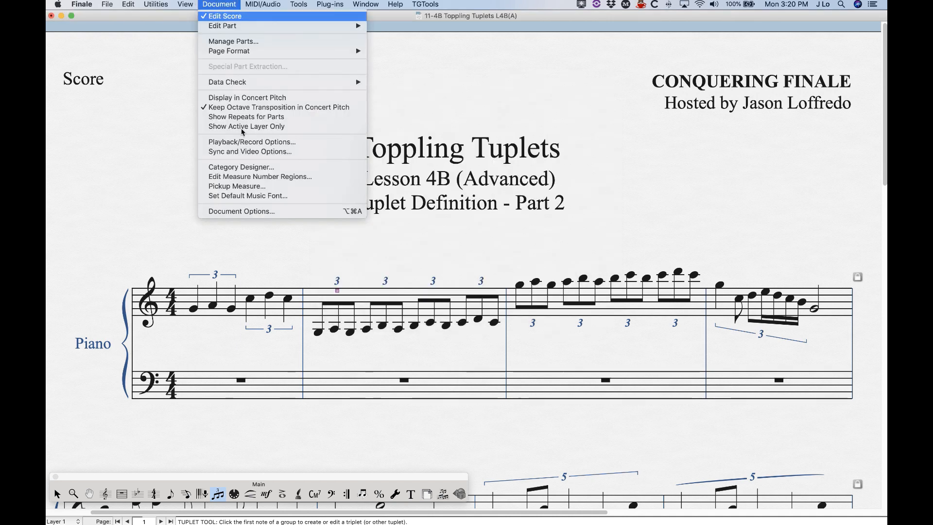
click(249, 211)
click(321, 318)
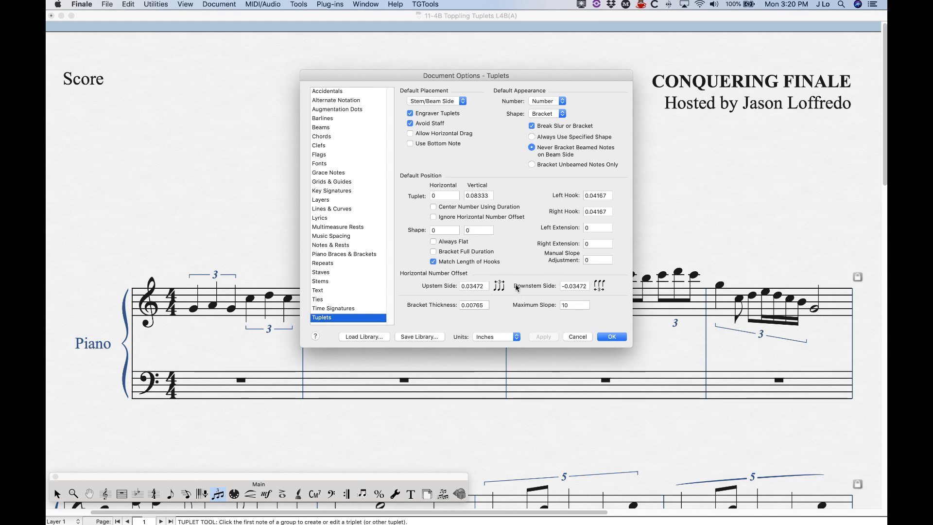
drag(452, 76, 625, 55)
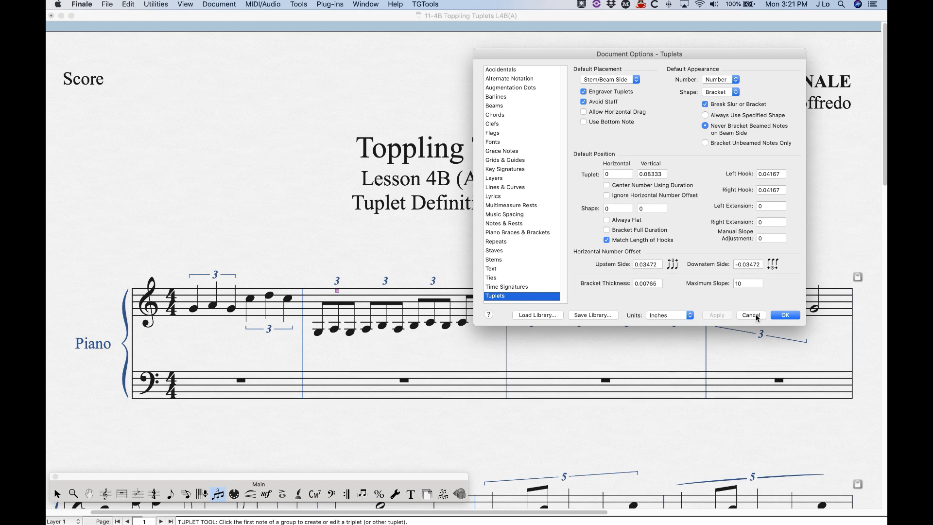
click(783, 315)
- Enable Ignore Horizontal Number Offset for the first triplet in measure two
scroll(388, 341, down, 5)
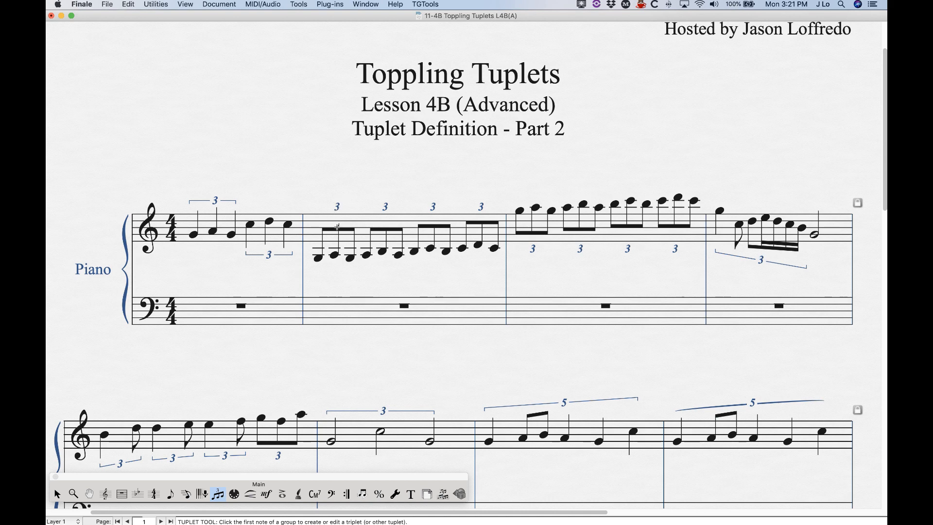
click(317, 242)
double_click(338, 217)
click(383, 239)
drag(416, 88, 510, 74)
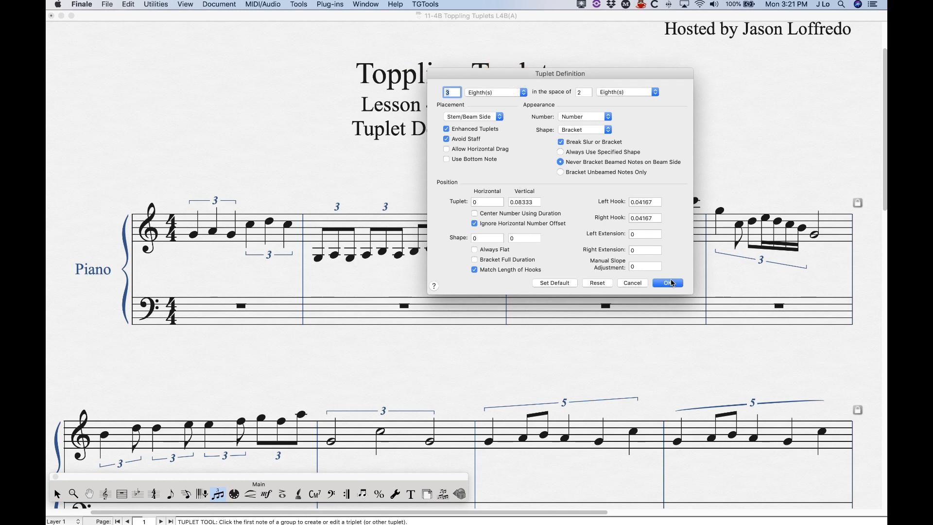
click(668, 283)
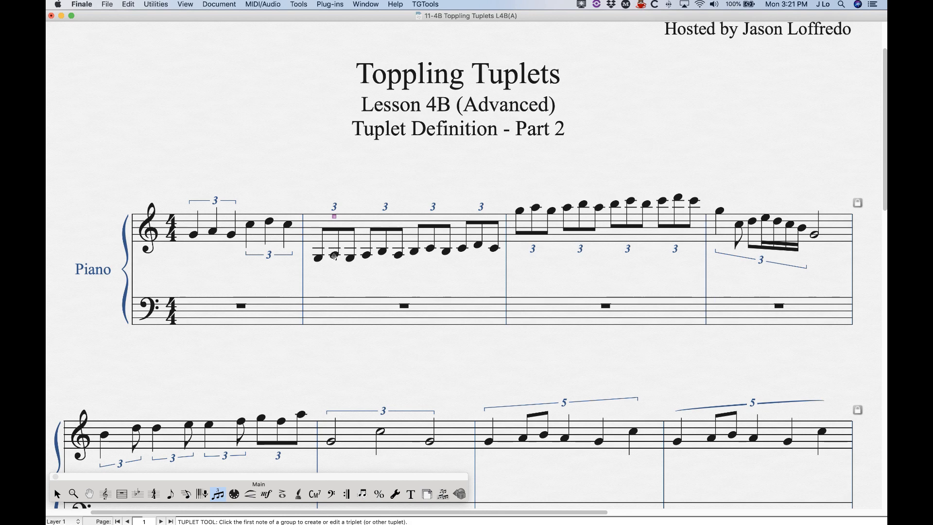
- Turn Ignore Horizontal Number Offset back off for the first triplet in measure two
click(58, 494)
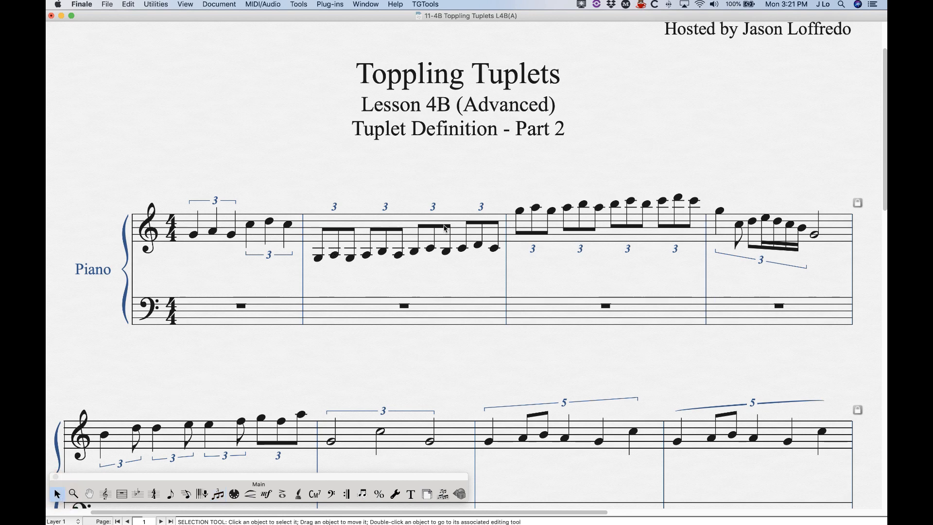
click(219, 494)
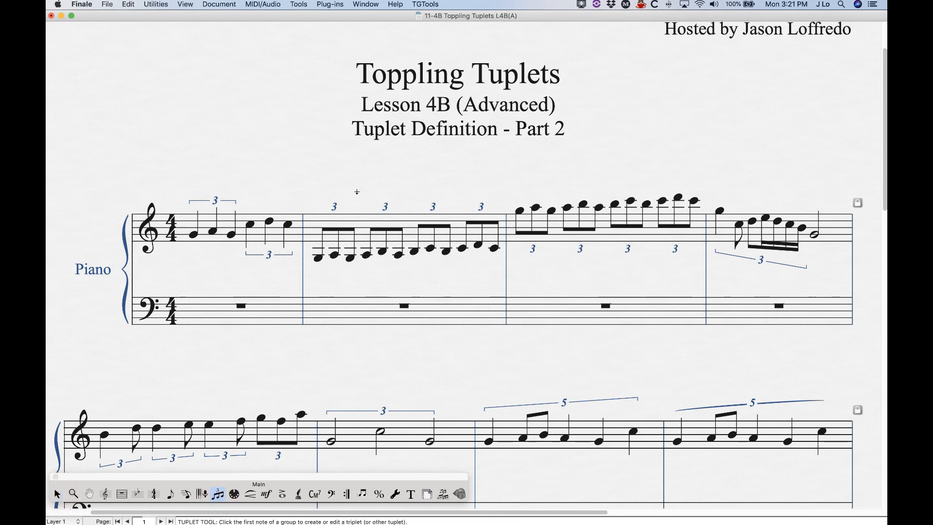
double_click(334, 221)
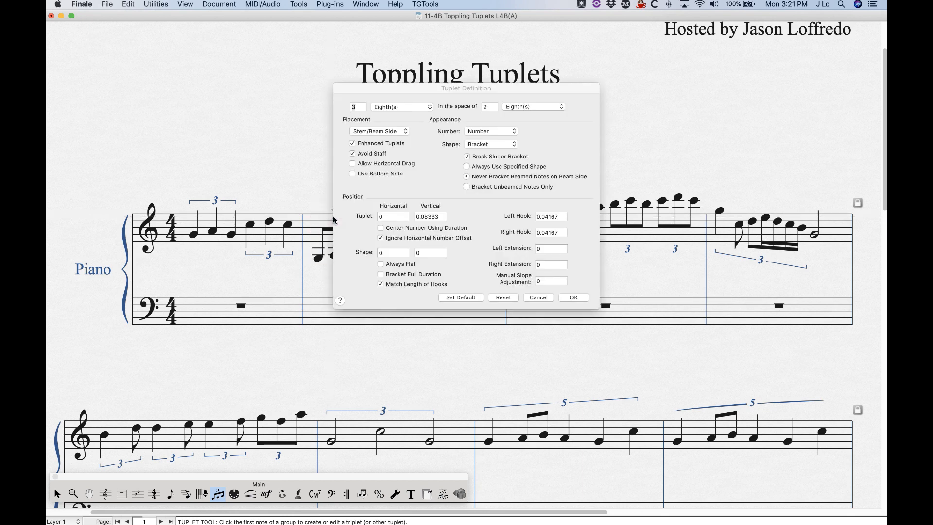
click(379, 238)
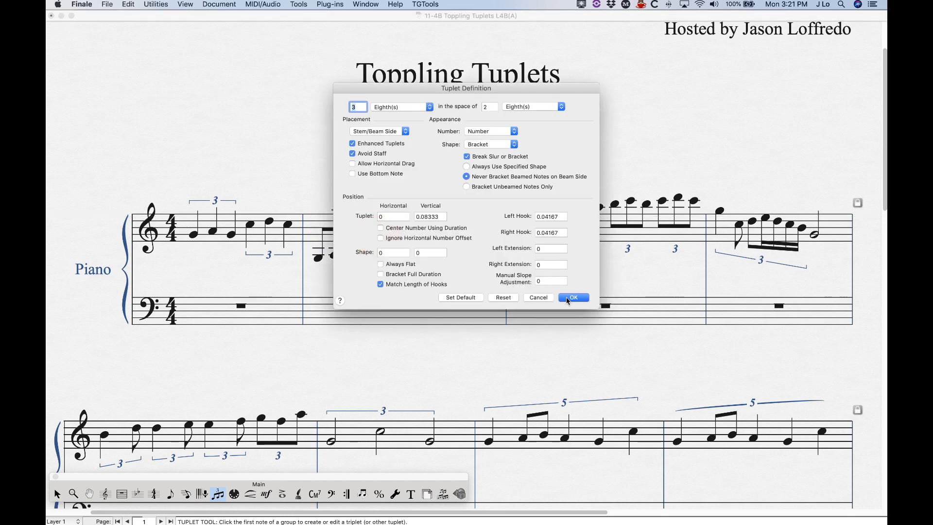
key(Return)
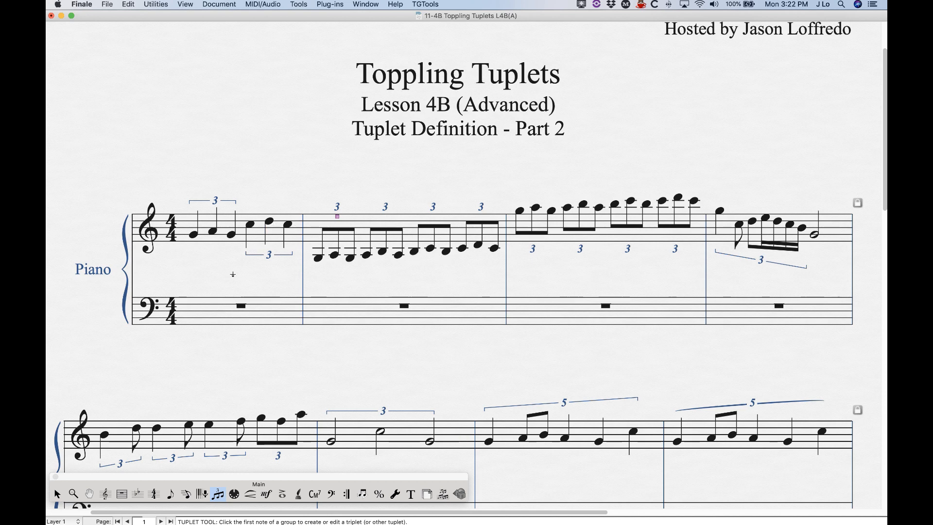
- Open the Tuplet Definition of the first triplet in measure one to review its settings
key(super+equal)
key(super+equal)
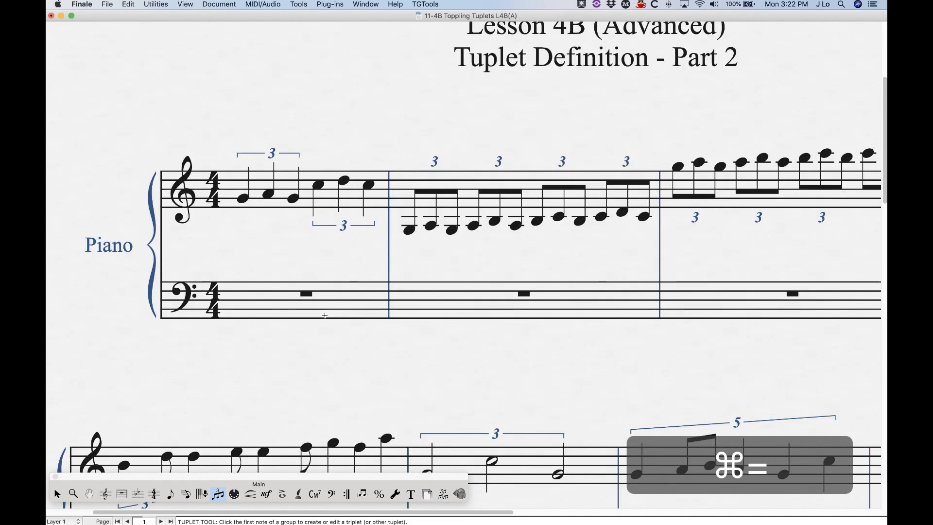
scroll(324, 315, up, 1)
scroll(325, 316, right, 1)
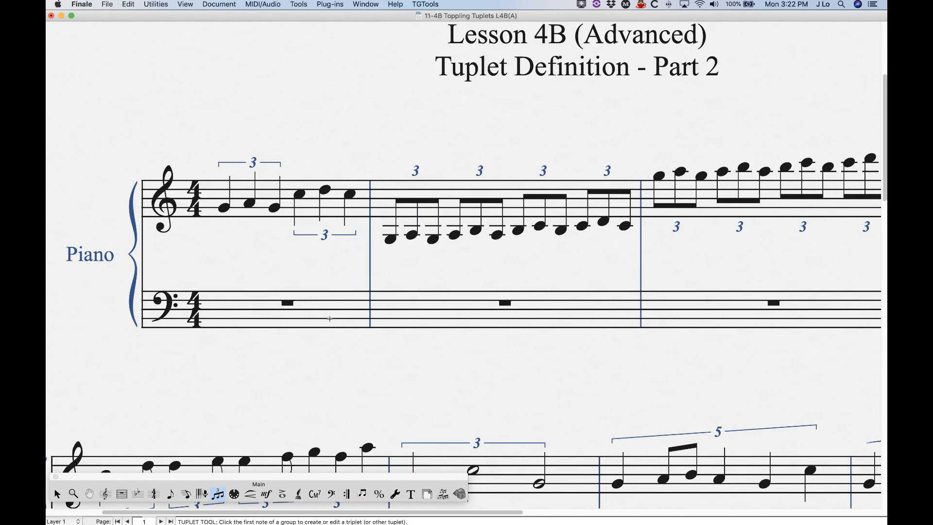
scroll(253, 158, up, 1)
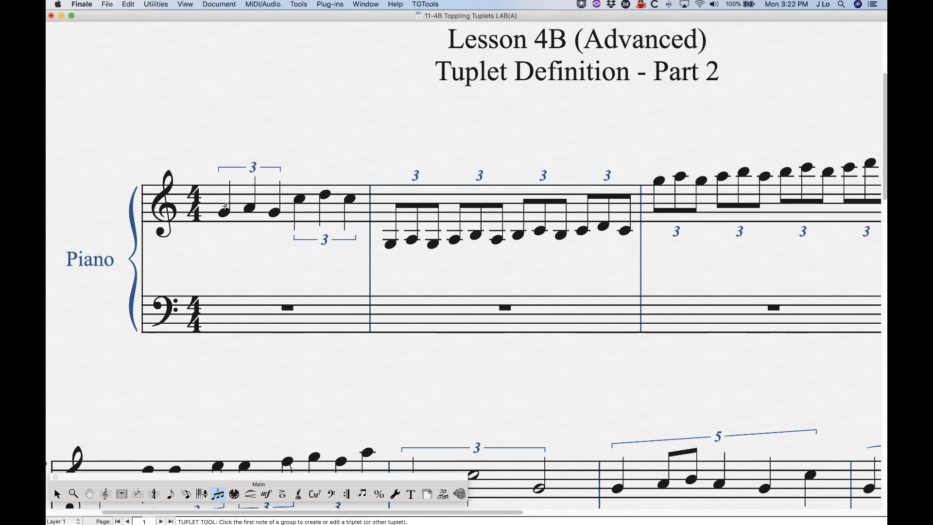
click(254, 180)
double_click(251, 178)
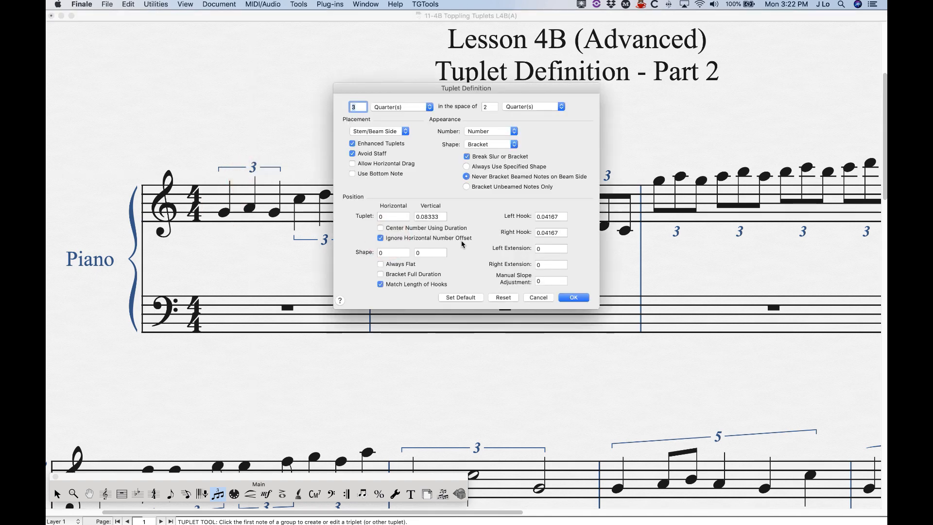
click(574, 298)
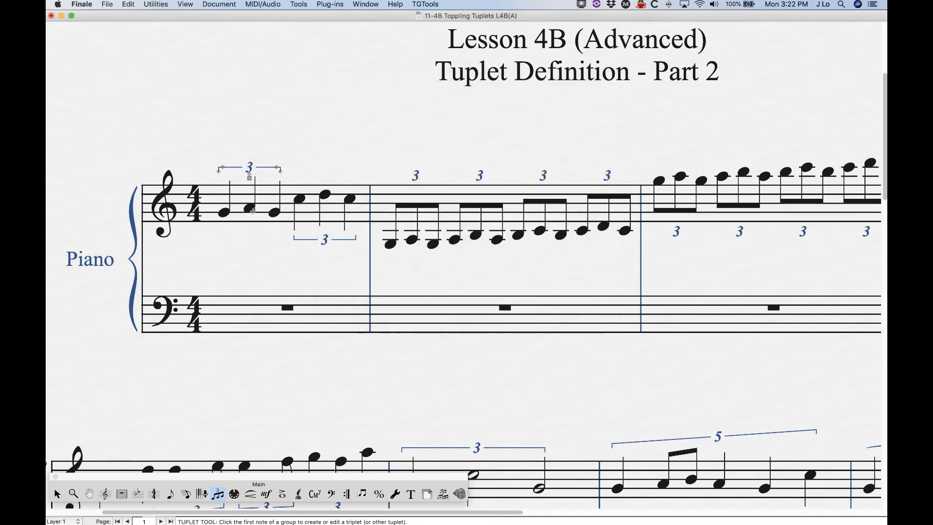
click(57, 494)
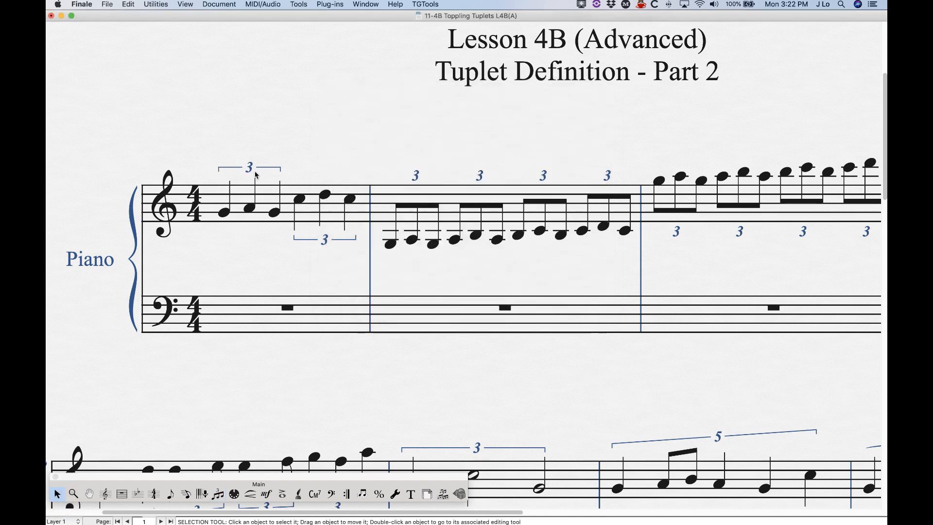
click(345, 144)
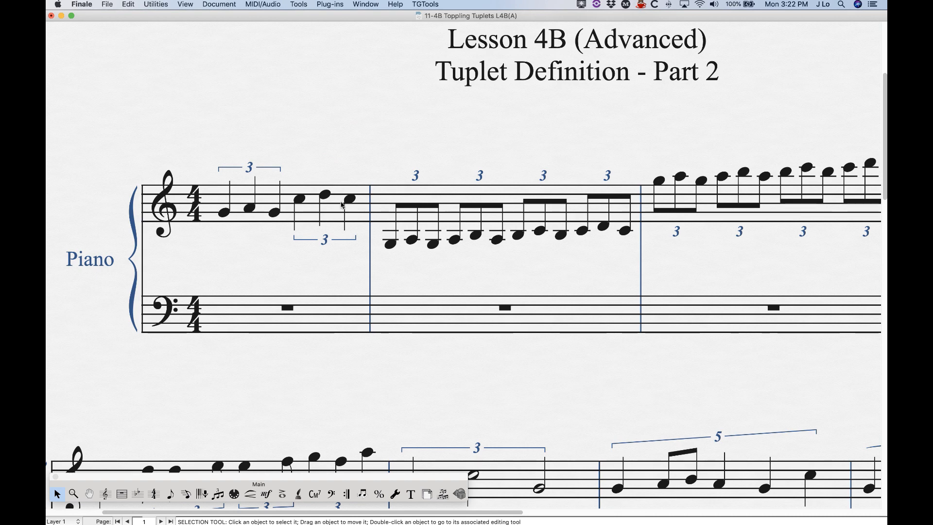
key(super+equal)
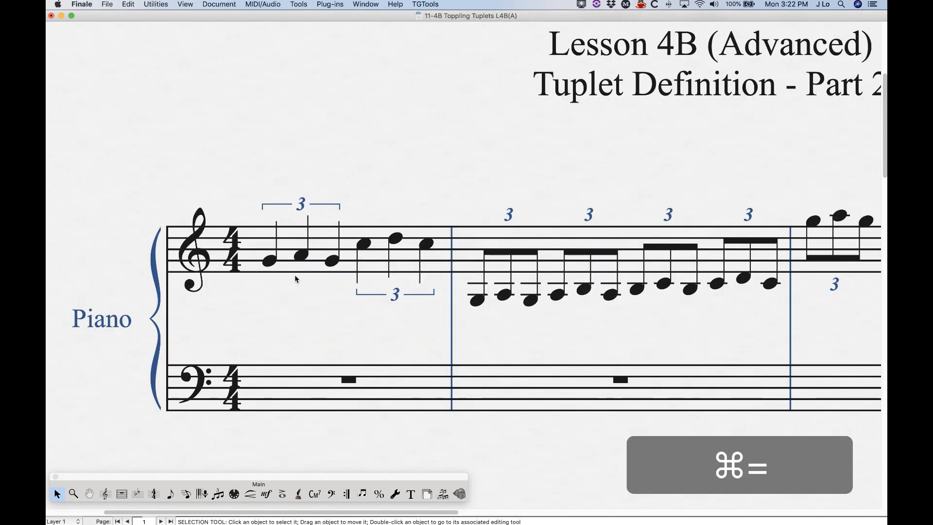
key(super+minus)
key(super+minus)
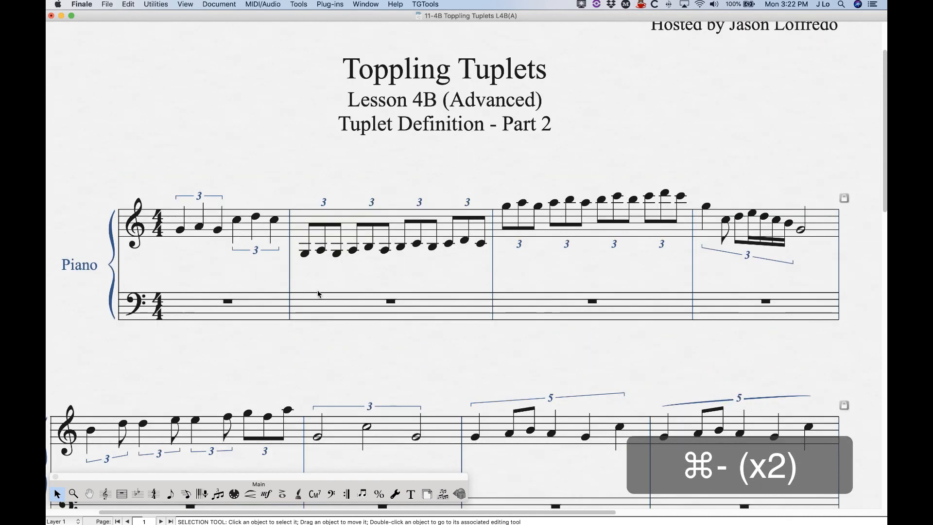
scroll(317, 293, right, 3)
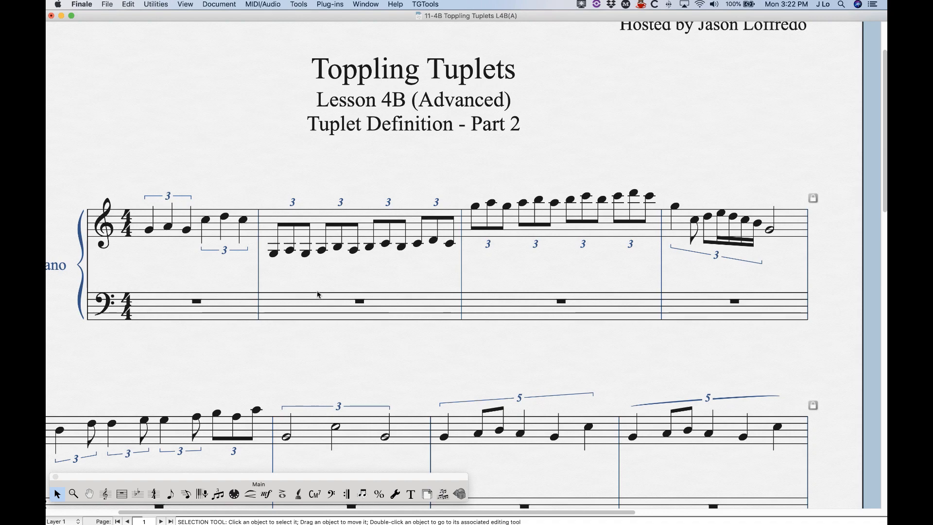
scroll(318, 293, down, 4)
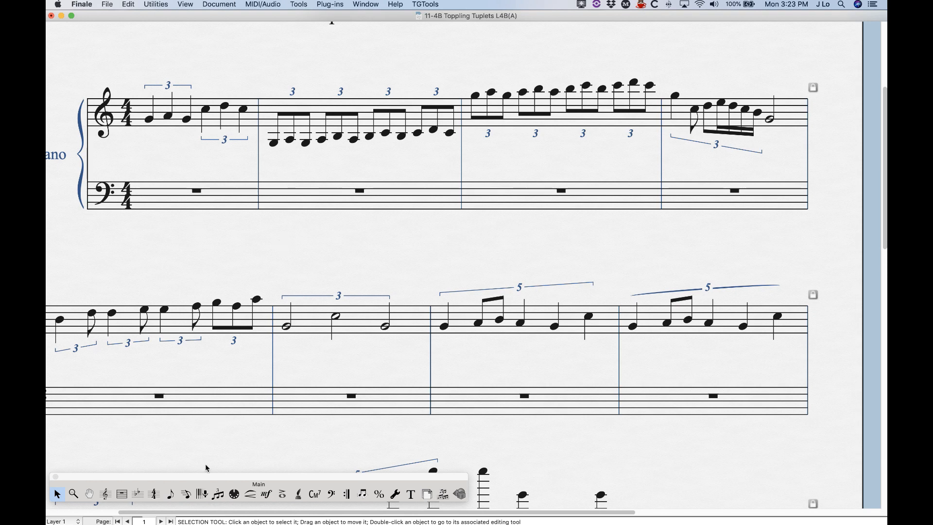
- Set the horizontal shape offset of the first triplet in measure one to -.2
click(217, 495)
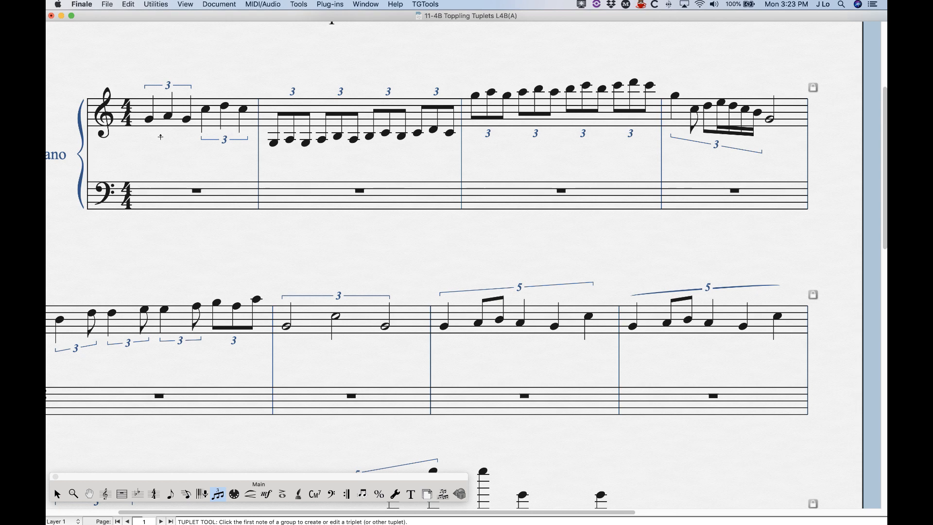
click(150, 121)
double_click(169, 94)
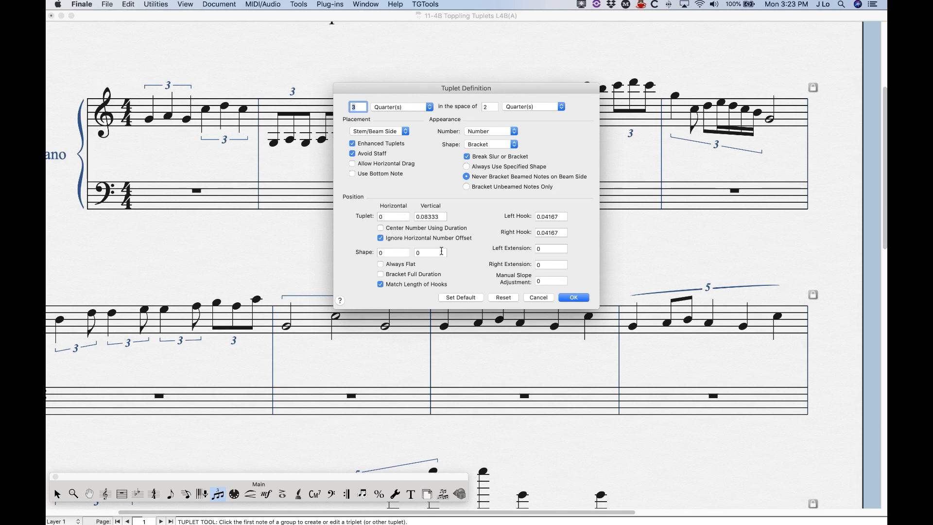
click(391, 253)
click(434, 253)
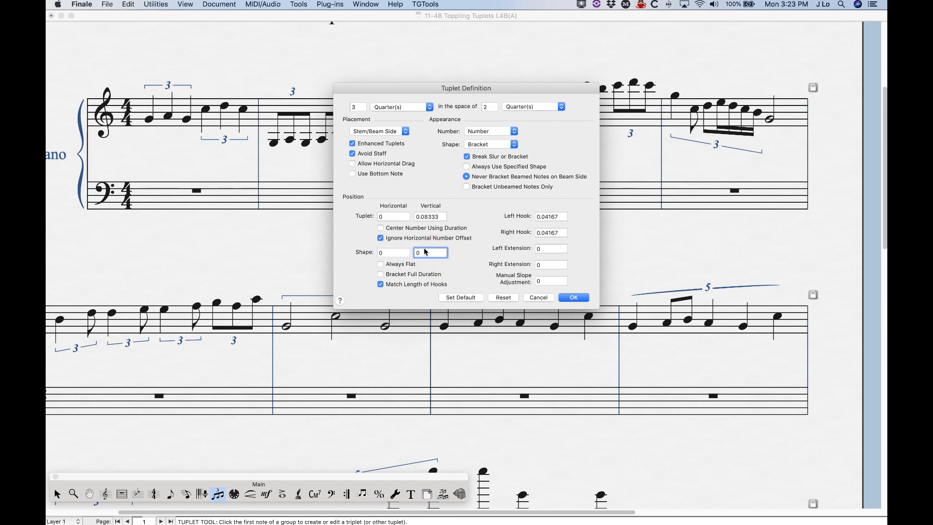
click(391, 253)
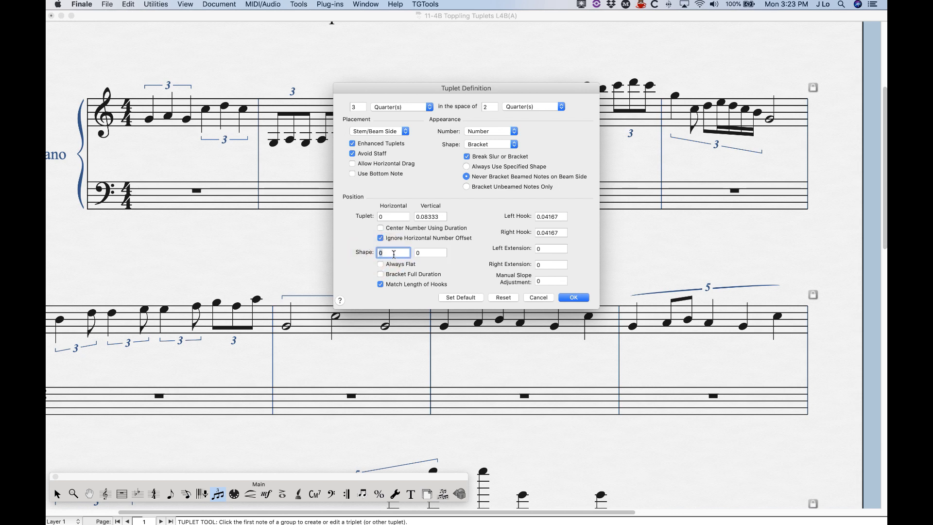
click(479, 145)
click(480, 145)
text(.2)
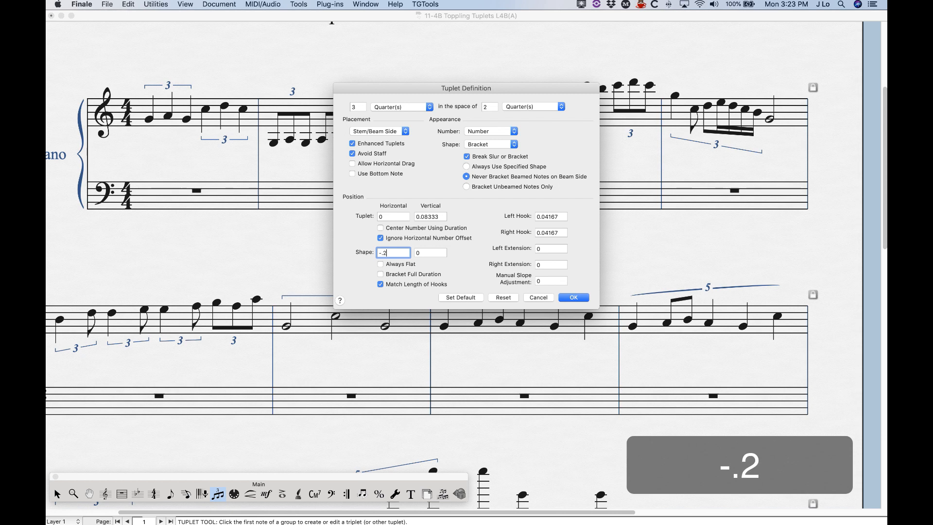
click(575, 298)
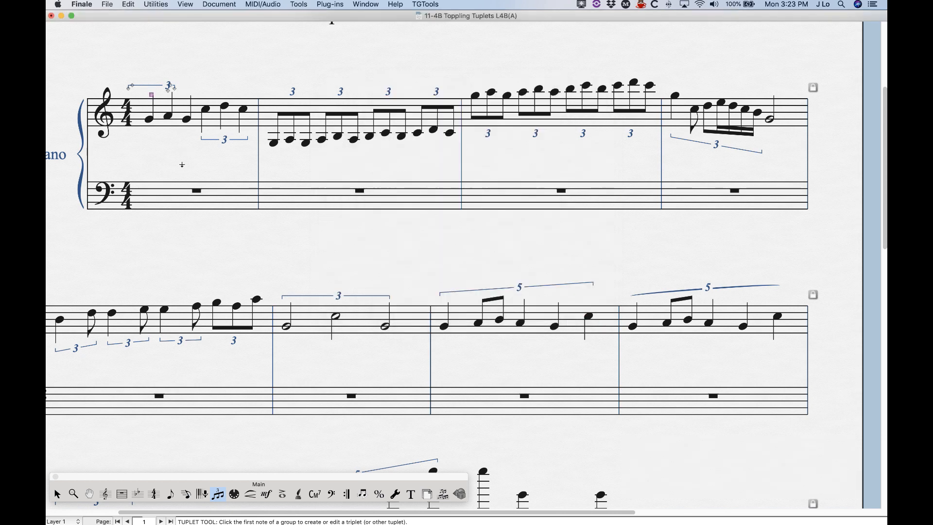
scroll(172, 164, up, 1)
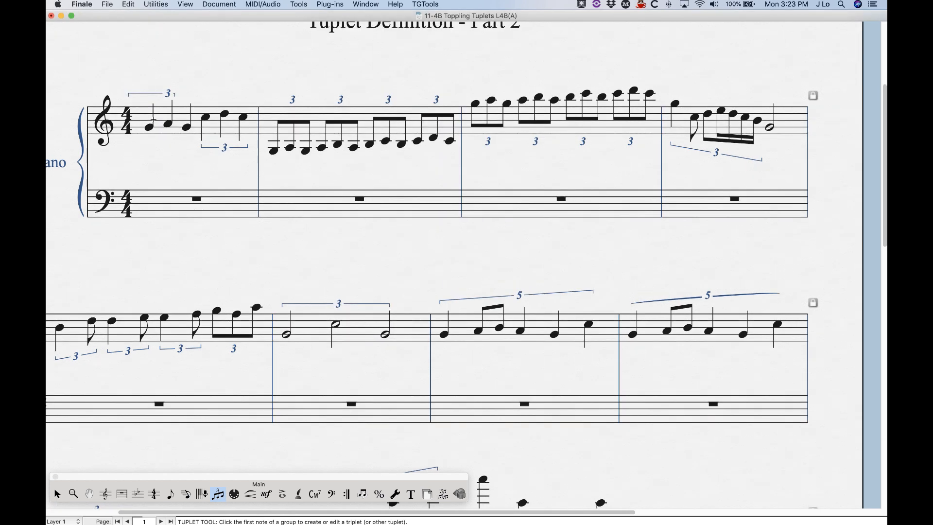
- Set both horizontal and vertical shape offsets of the first triplet in measure one to .1
click(149, 126)
double_click(152, 104)
drag(404, 252, 362, 252)
text(.1)
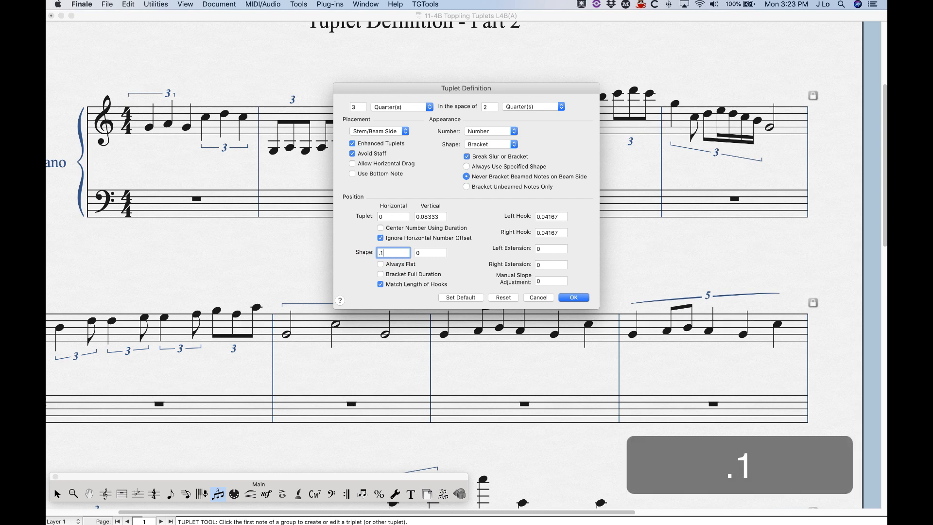
double_click(433, 253)
text(.1)
click(574, 297)
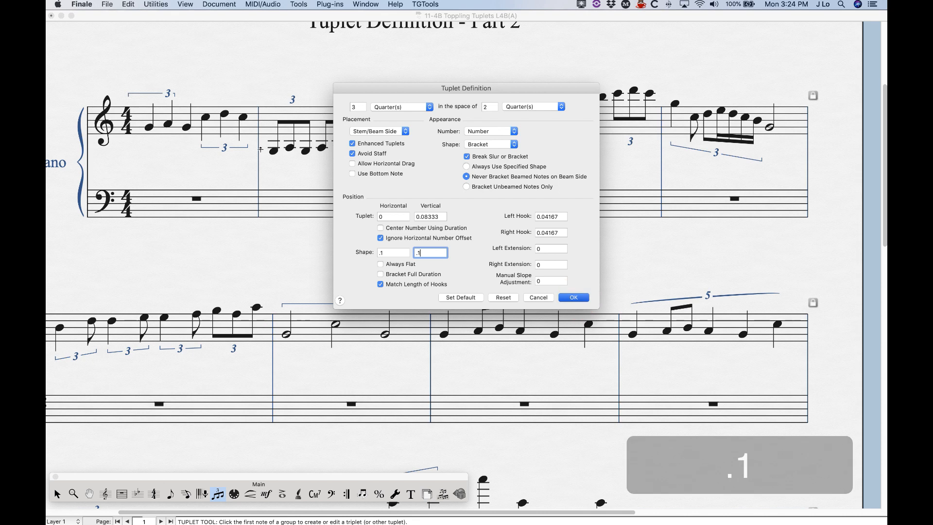
click(57, 494)
click(217, 494)
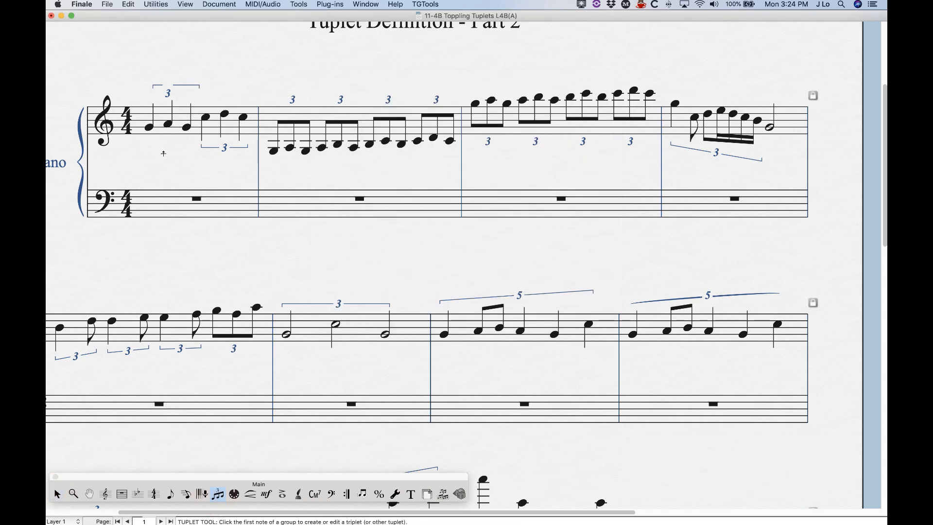
- Reset the Tuplet Definition of the first triplet in measure one
click(149, 128)
double_click(176, 103)
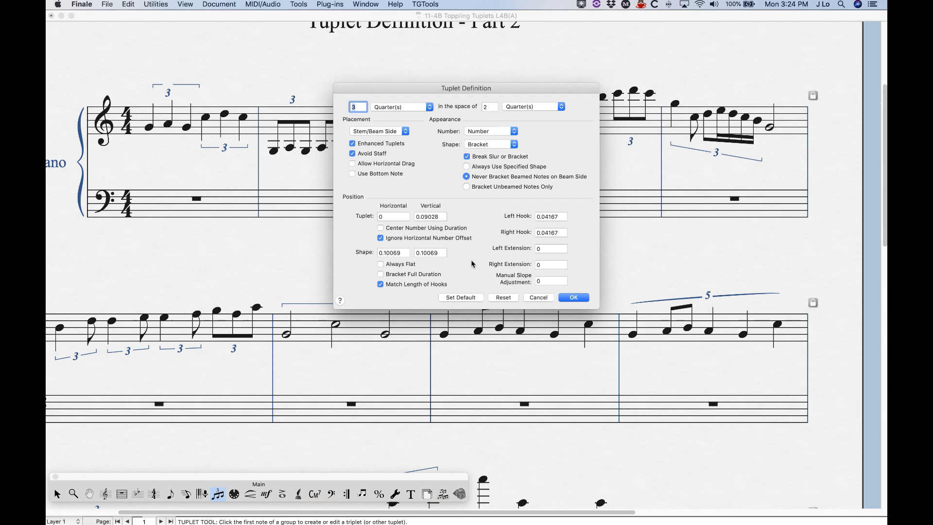
click(503, 297)
click(570, 297)
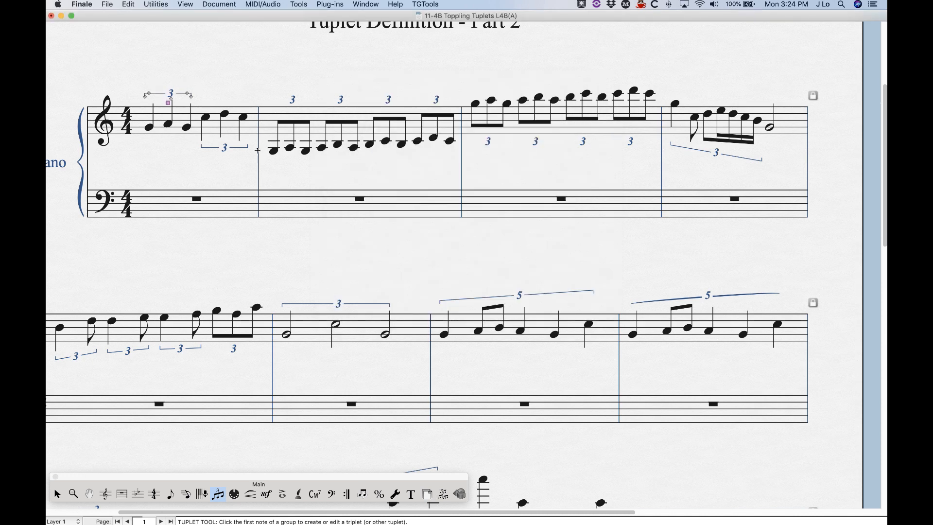
- Turn on Always Flat for the first triplet in measure five
scroll(221, 305, down, 5)
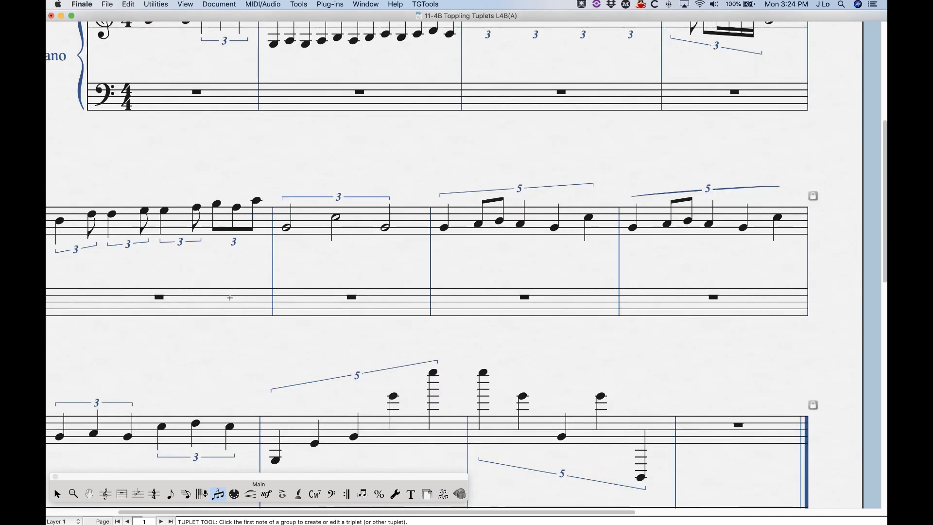
scroll(221, 305, left, 4)
click(139, 220)
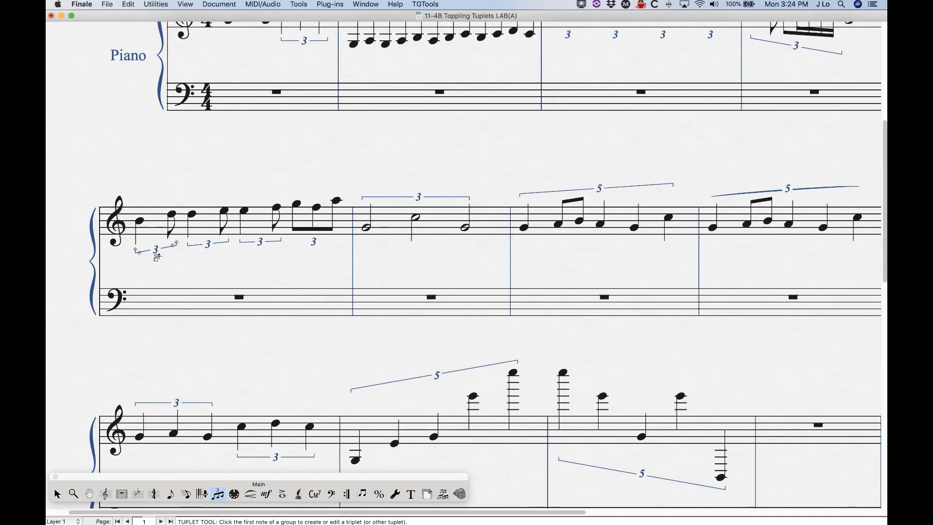
double_click(156, 262)
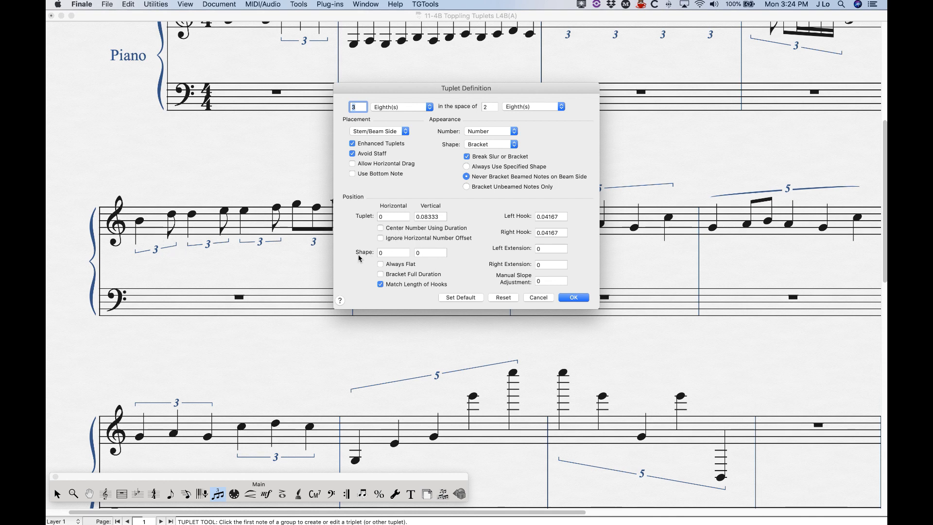
click(381, 264)
click(574, 297)
- Turn on Always Flat for the second and third triplets in measure five
click(191, 214)
double_click(208, 254)
click(395, 263)
click(574, 297)
click(245, 210)
double_click(260, 250)
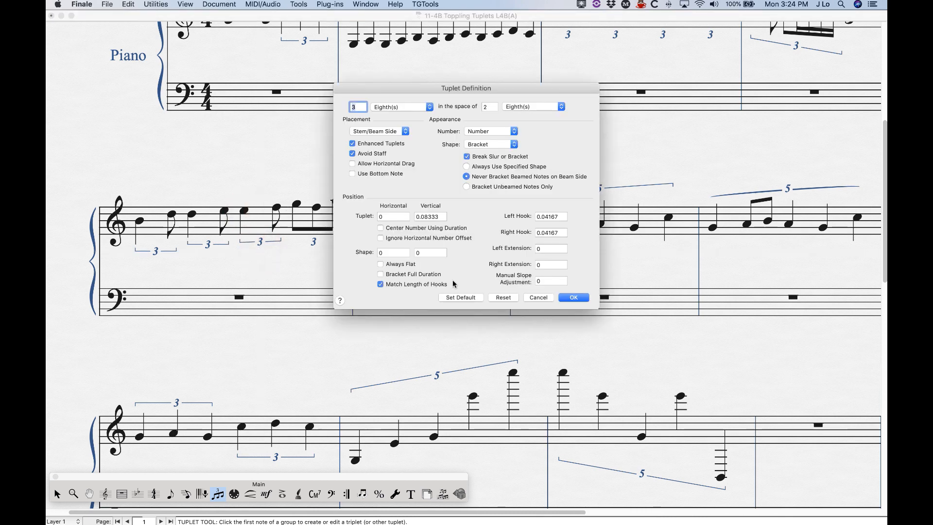
click(381, 265)
click(574, 297)
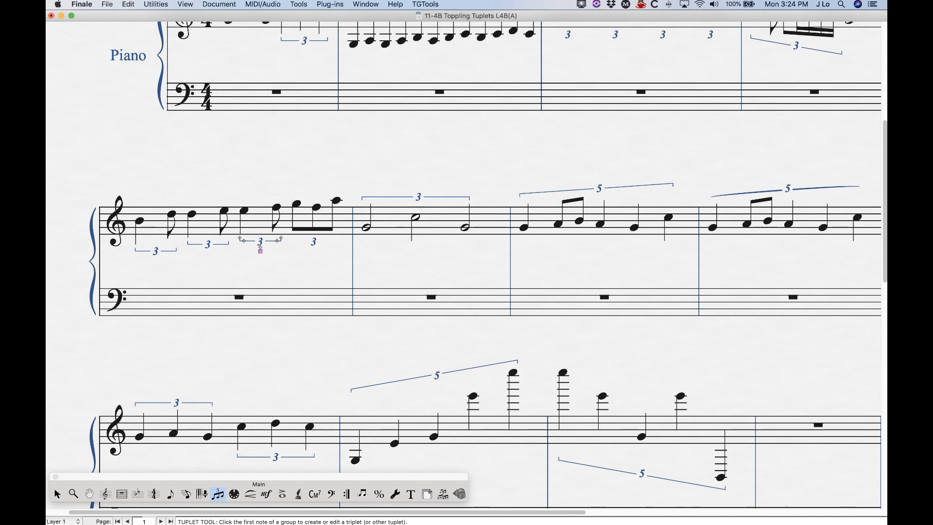
- Enable Bracket Full Duration for the half-note triplet in measure six
click(365, 228)
click(414, 205)
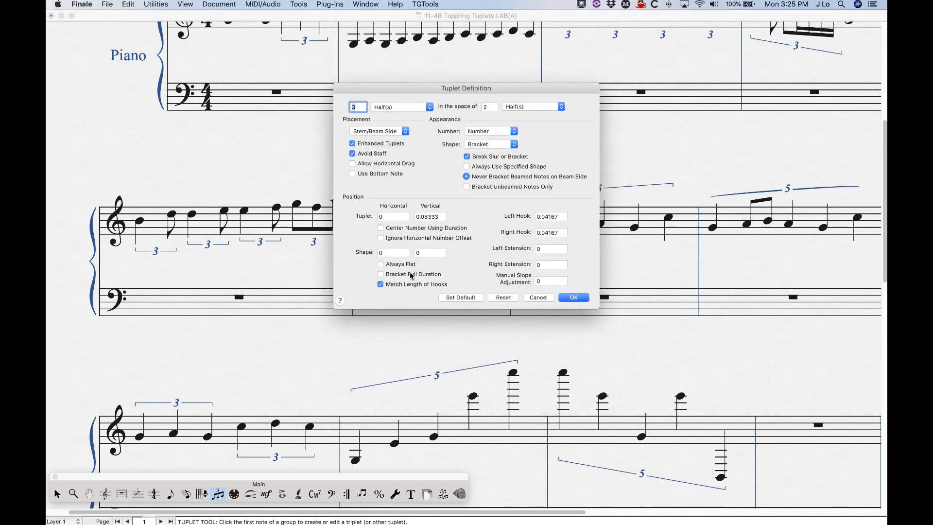
drag(489, 90, 677, 137)
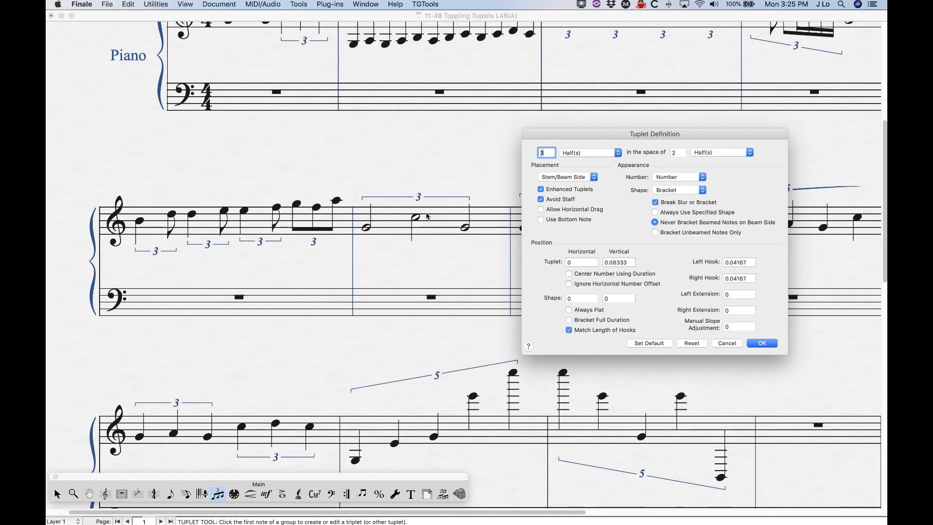
click(571, 322)
click(761, 343)
click(57, 494)
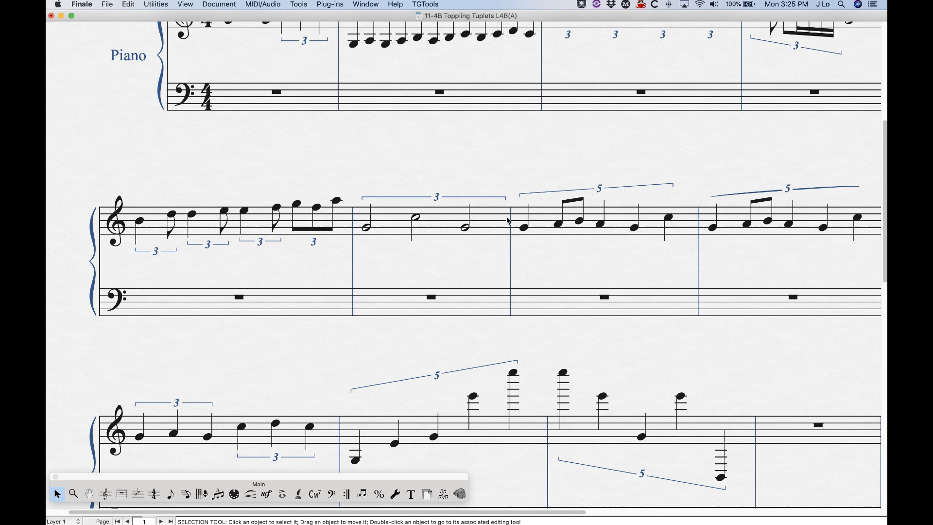
click(218, 494)
- Reset the half-note triplet in measure six
click(371, 221)
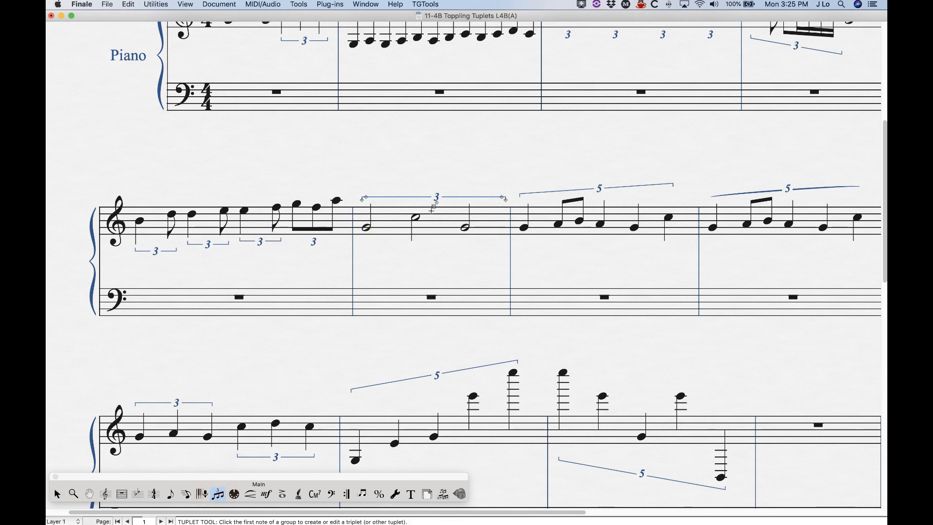
right_click(434, 207)
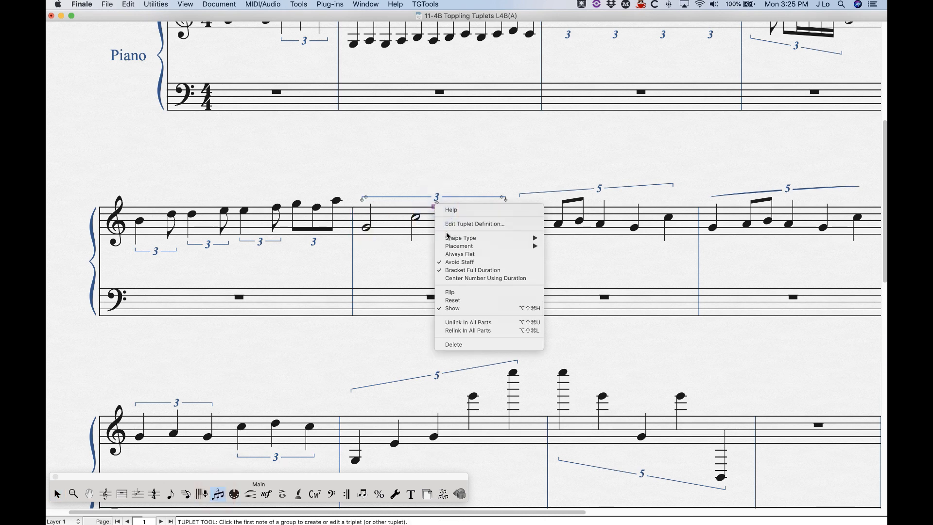
click(460, 301)
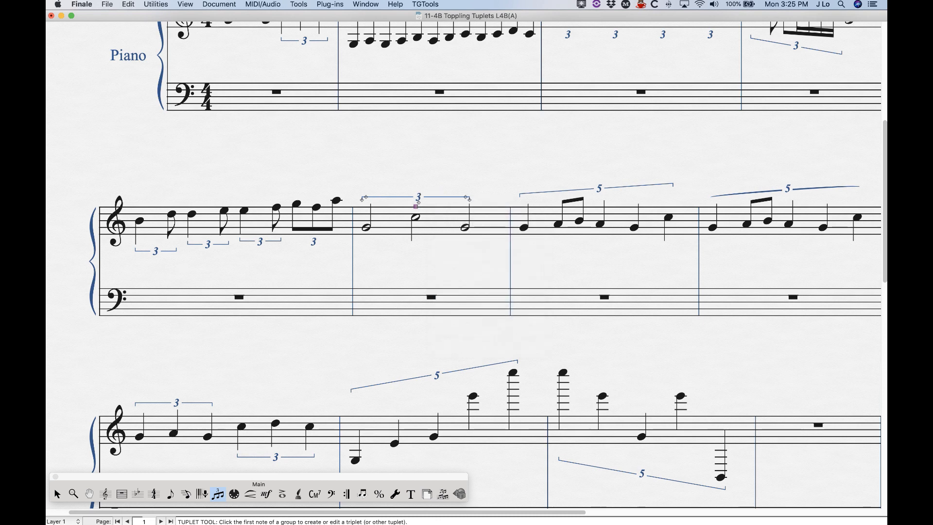
- Set the right hook of the quintuplet in measure seven to 0.5
scroll(576, 324, right, 5)
click(476, 224)
double_click(552, 198)
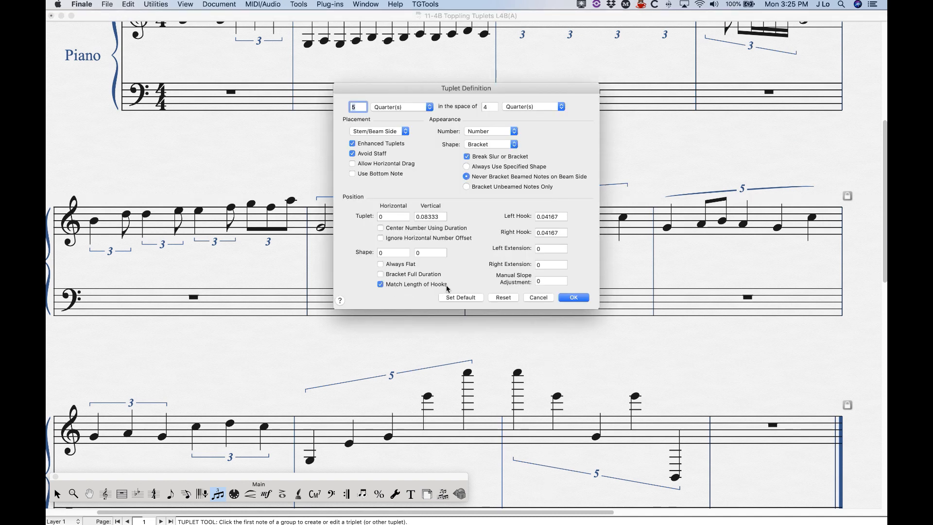
drag(436, 92, 275, 70)
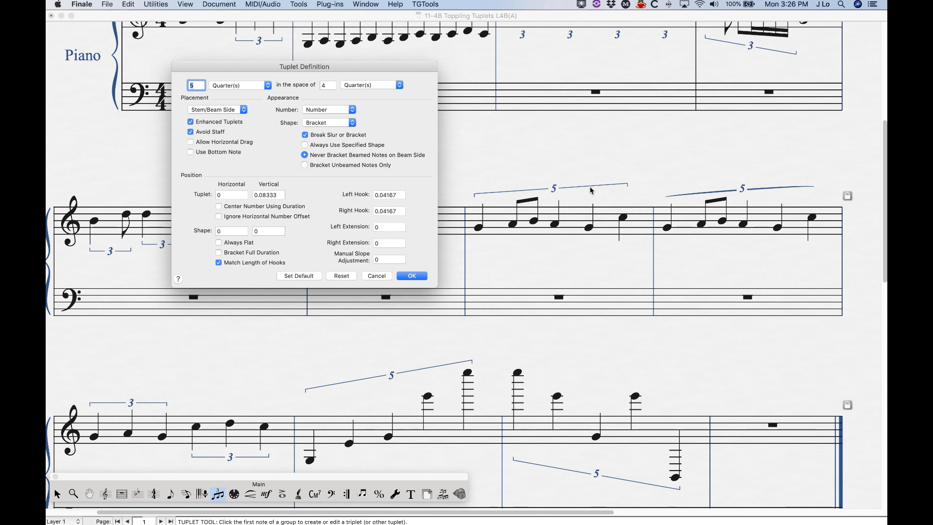
double_click(393, 211)
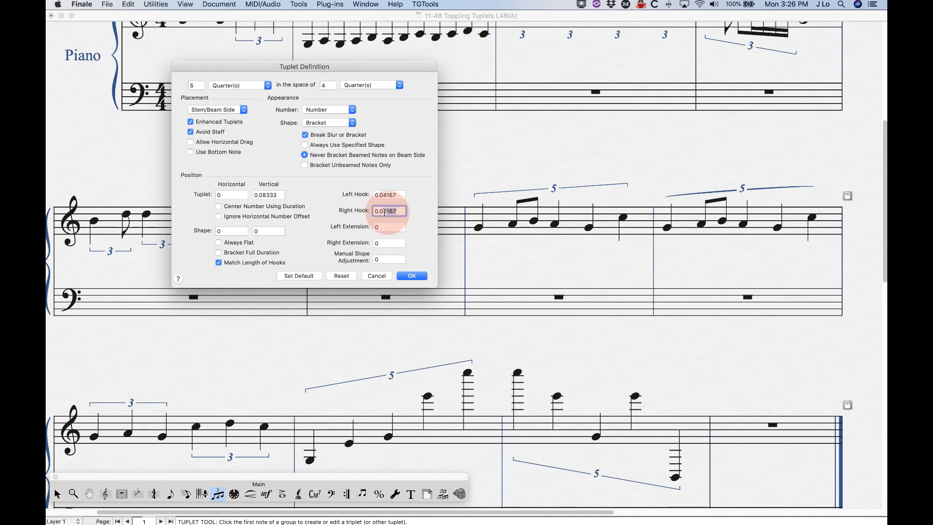
text(0.5)
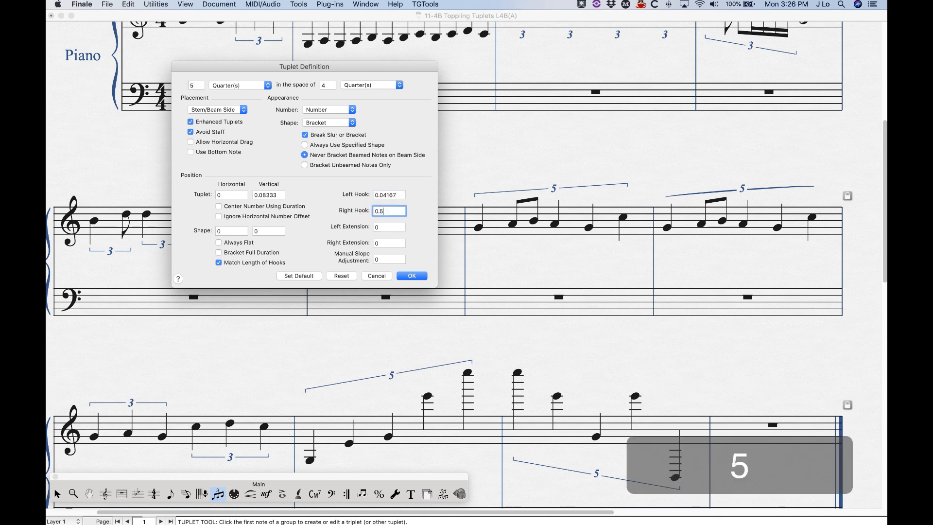
click(417, 275)
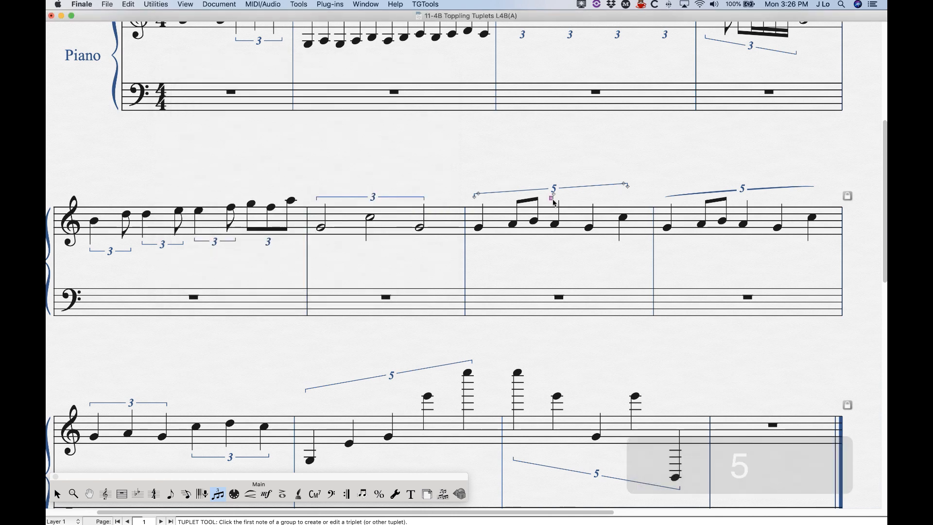
- Set the quintuplet's right hook back to 0.04167 and its left hook to 0.2
double_click(552, 199)
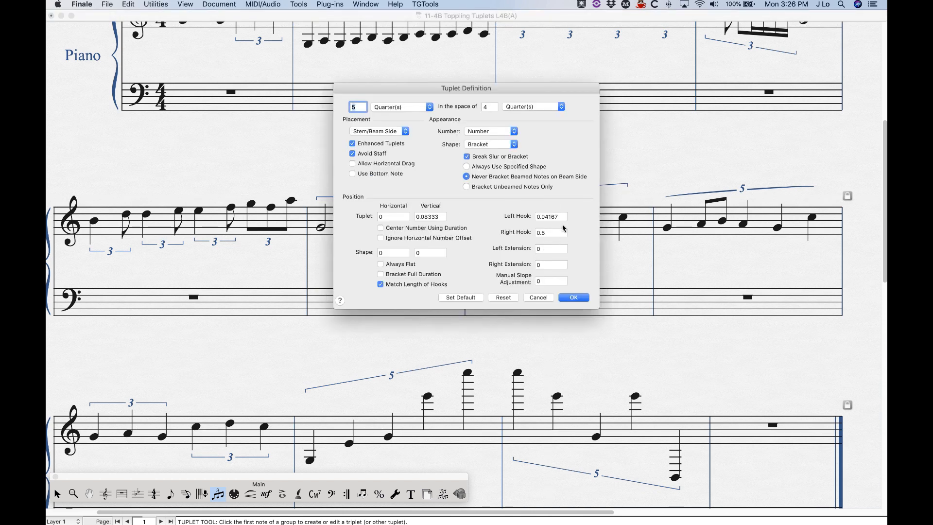
drag(499, 92, 339, 86)
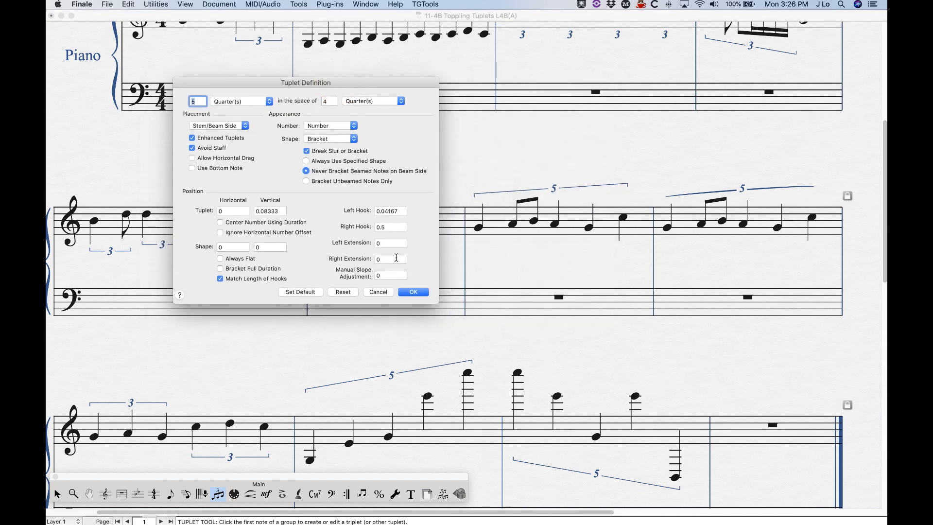
click(390, 229)
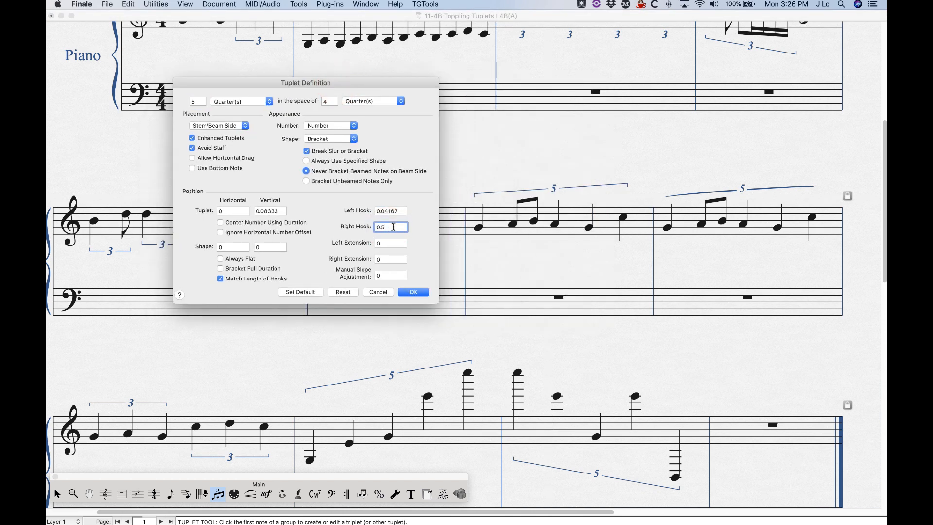
key(BackSpace)
key(BackSpace)
text(04167)
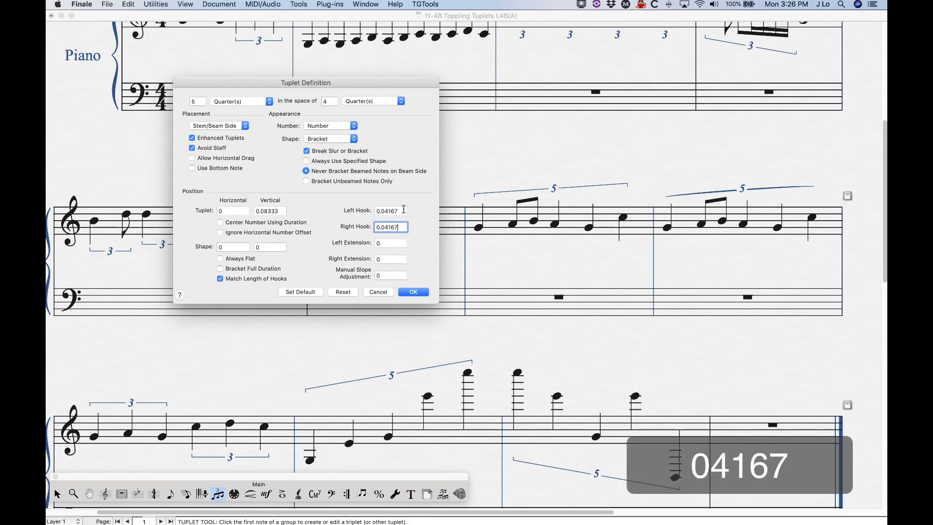
double_click(397, 212)
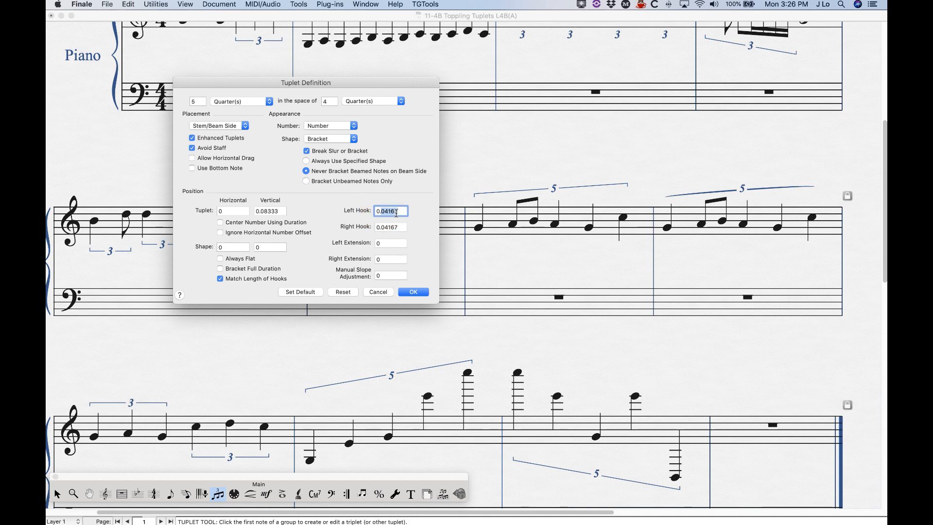
text(0.2)
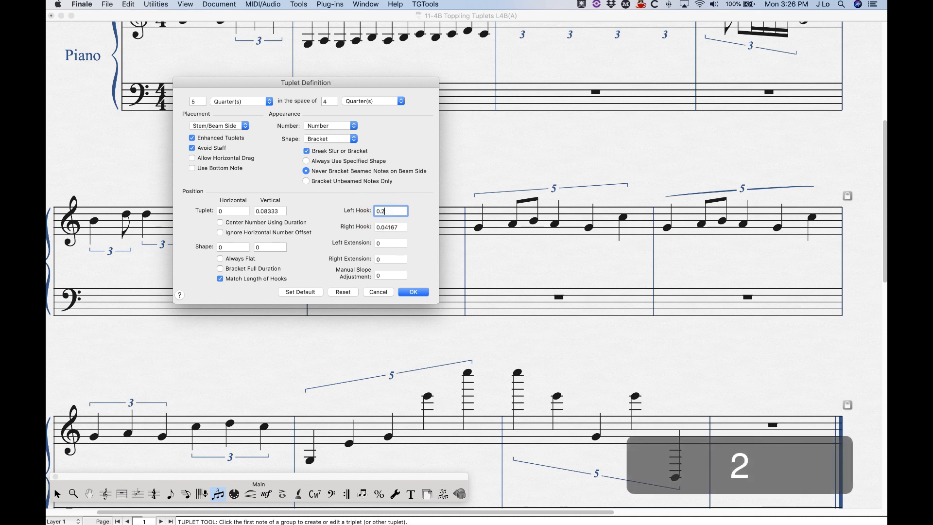
click(414, 292)
- Reset the quintuplet's definition and turn off Match Length of Hooks
double_click(552, 199)
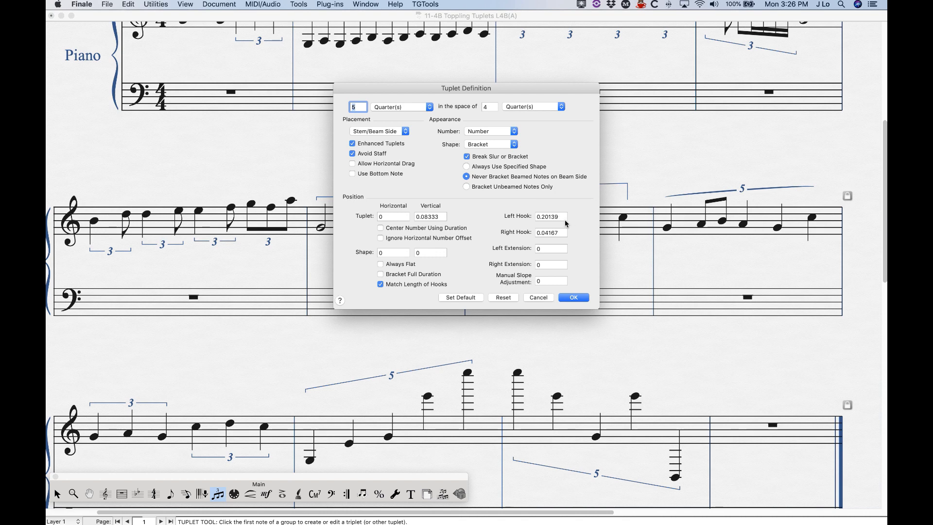
click(504, 297)
click(380, 285)
drag(538, 88, 418, 76)
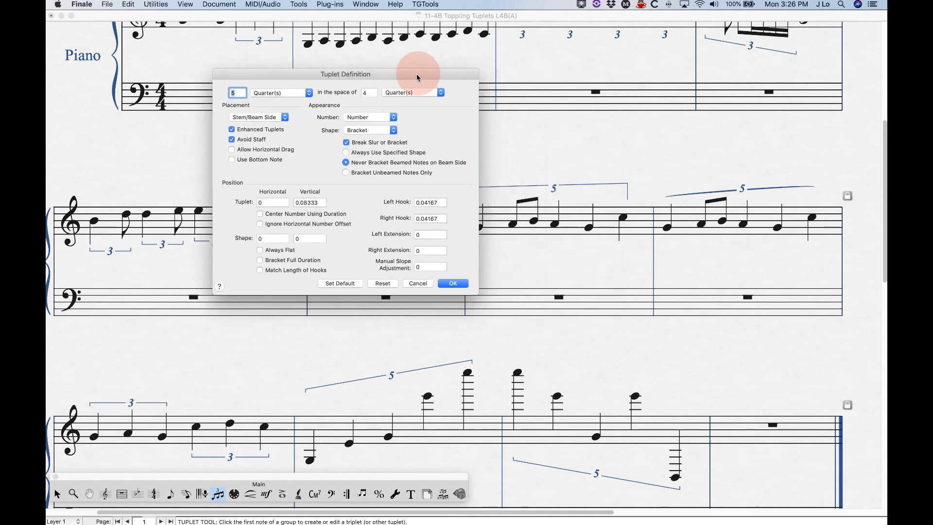
- Set the quintuplet's left hook to 0.1 and right hook to -.1
double_click(443, 205)
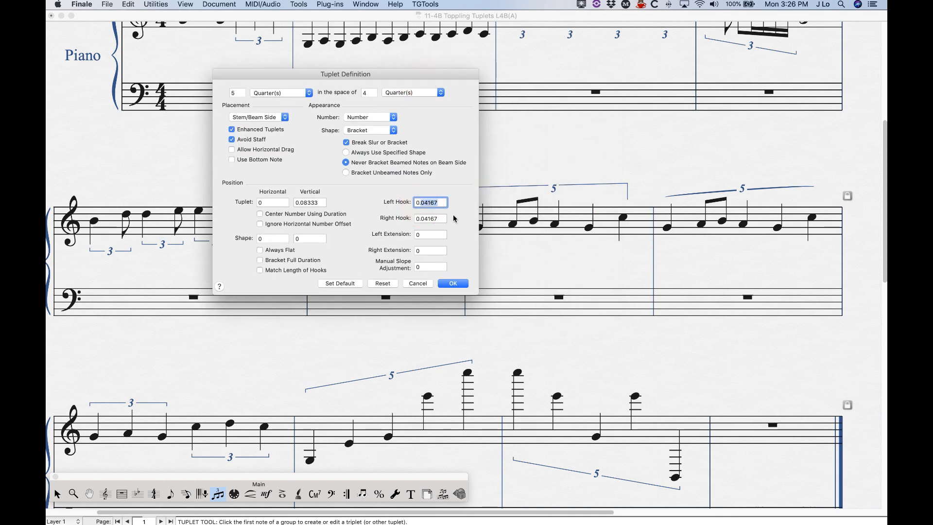
text(0.1)
key(BackSpace)
key(BackSpace)
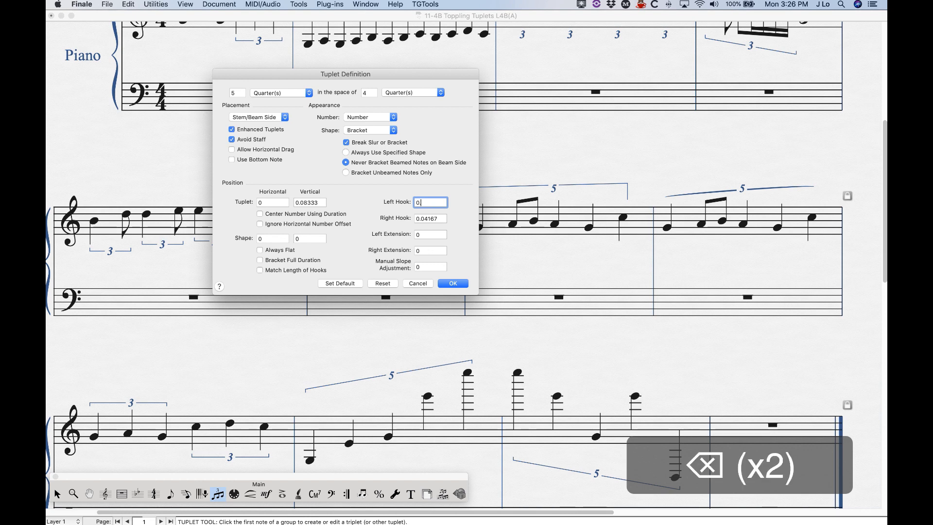
text(.1)
double_click(442, 219)
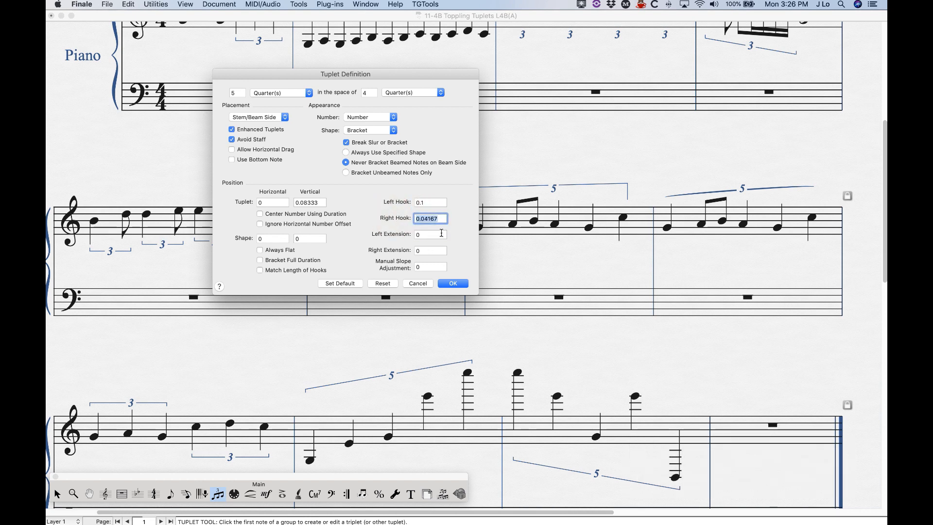
text(-.1)
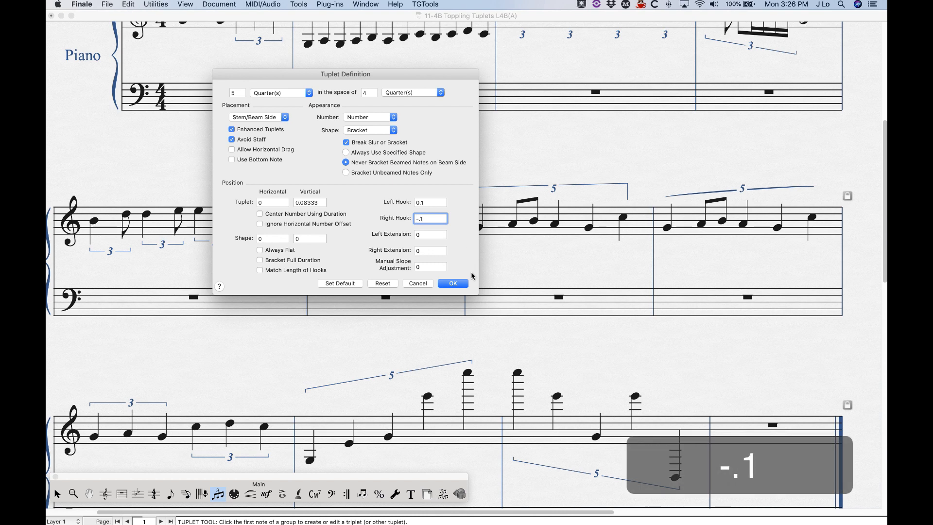
click(450, 284)
click(57, 495)
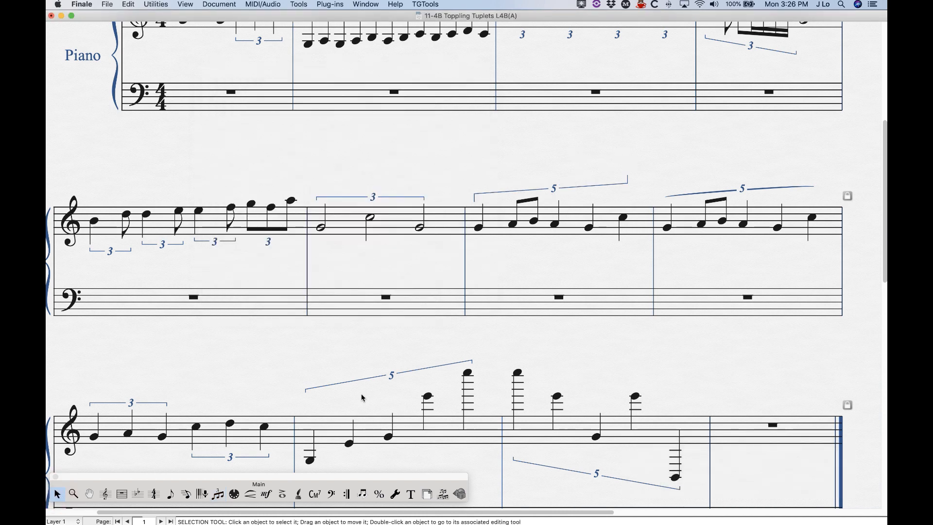
click(218, 494)
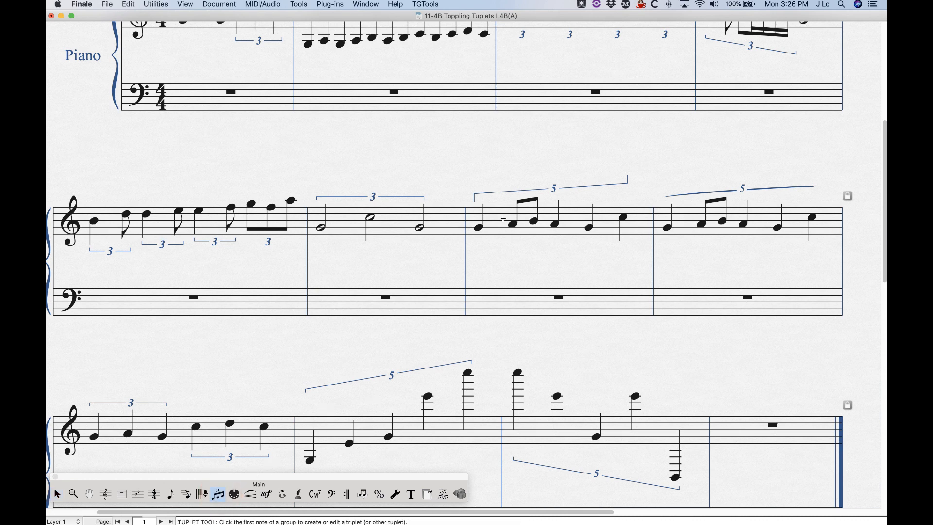
- Reset the definition of the quintuplet in measure seven to restore its default hooks
double_click(550, 197)
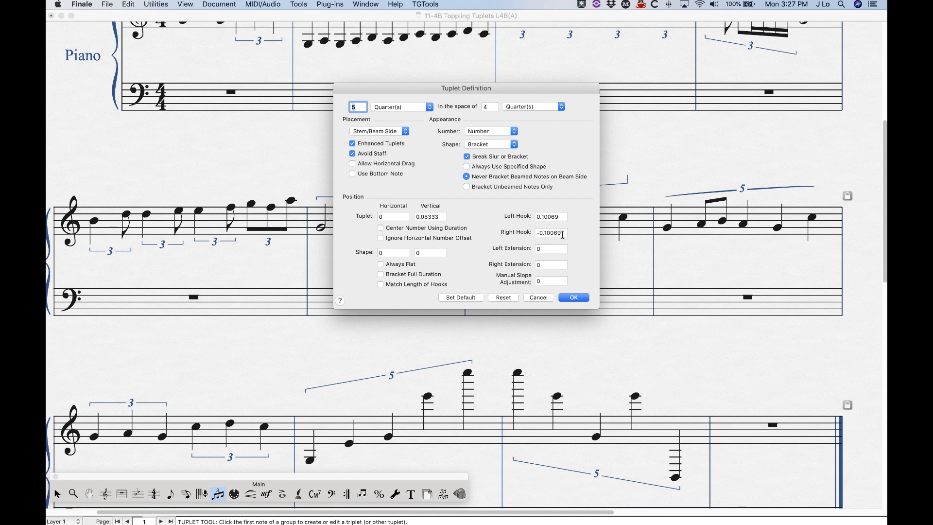
click(510, 298)
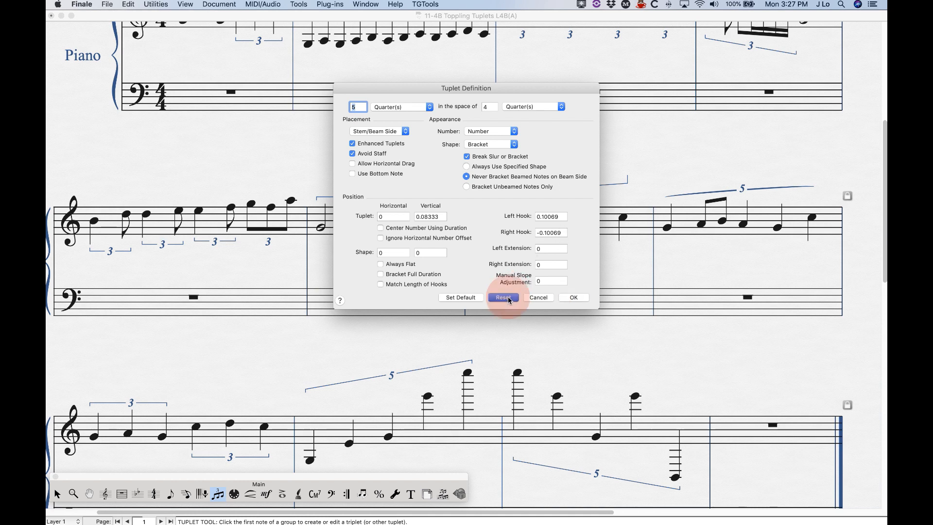
click(574, 297)
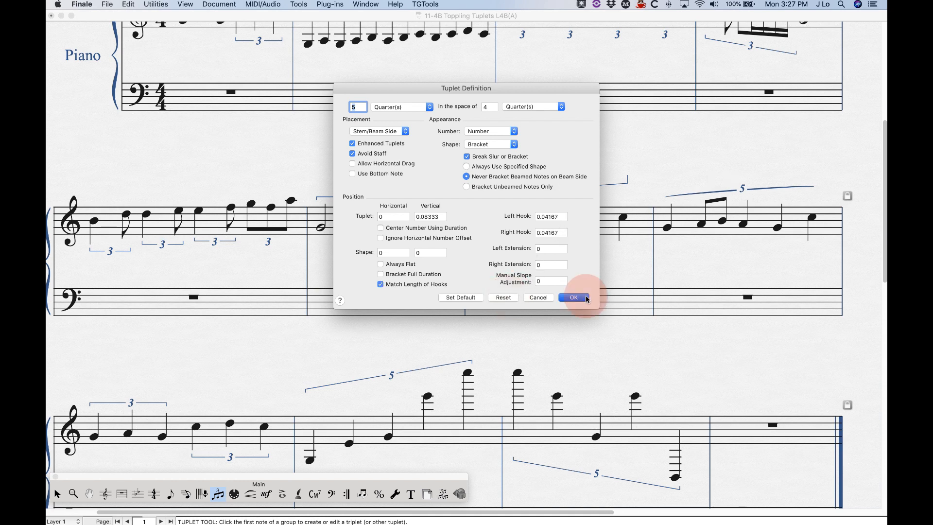
scroll(620, 363, right, 3)
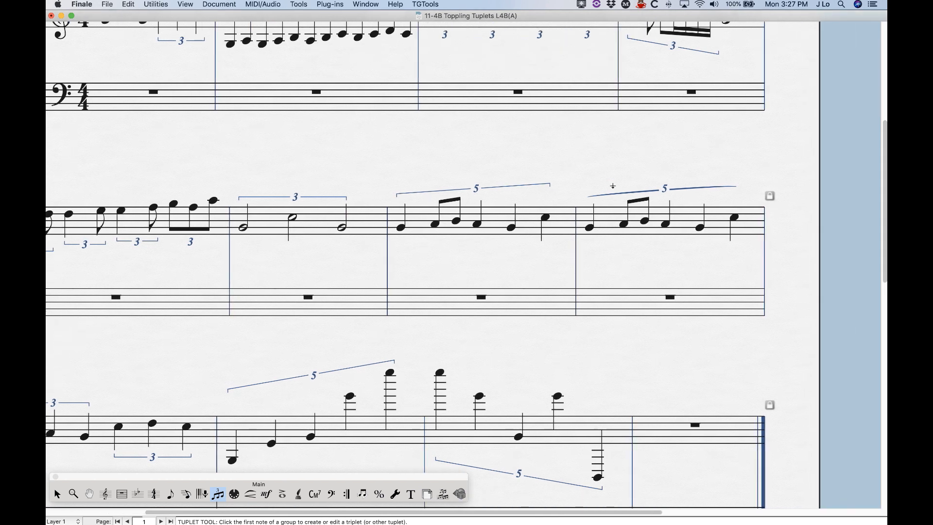
click(590, 222)
double_click(590, 222)
click(538, 297)
- Set the left hook of the slur-shaped quintuplet in measure eight to 0.15
double_click(663, 198)
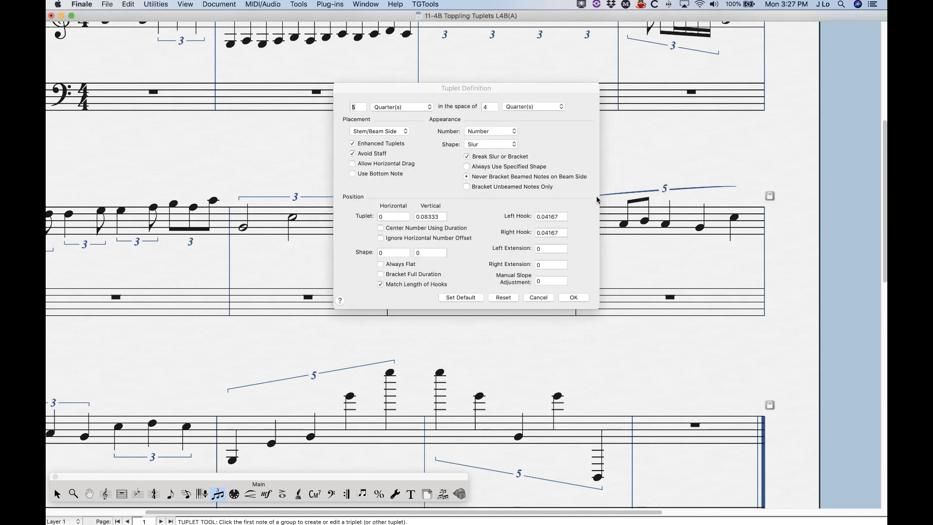
drag(562, 218, 543, 219)
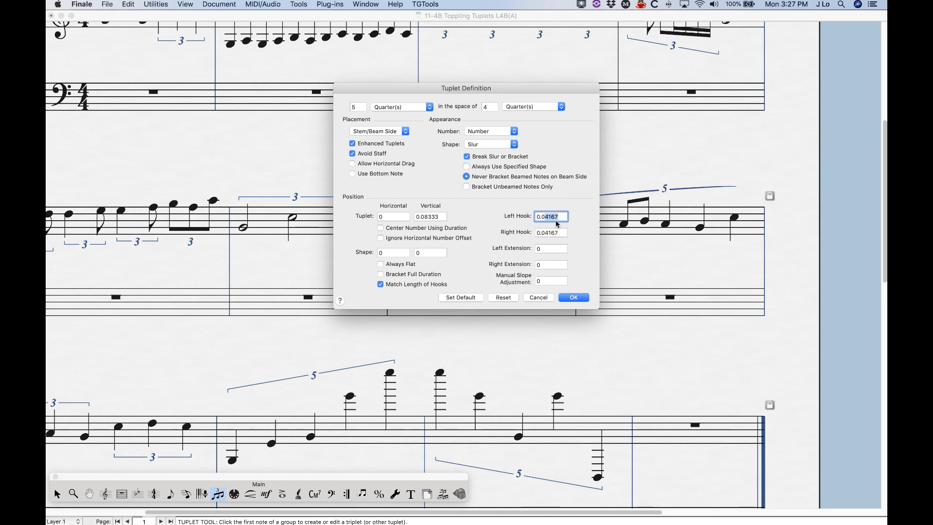
key(BackSpace)
key(BackSpace)
text(15)
key(Return)
- Set the left extension of the first triplet in measure nine to -.1
click(57, 494)
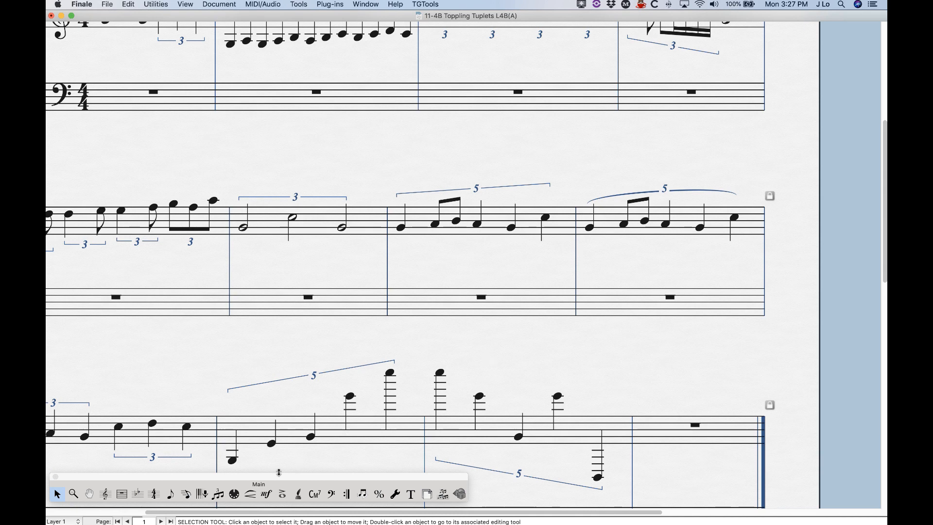
click(218, 494)
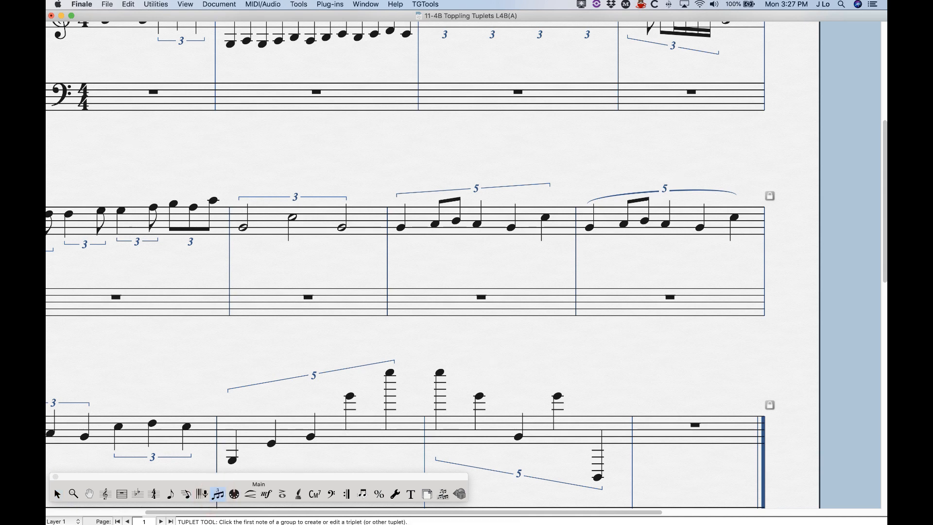
scroll(166, 267, left, 5)
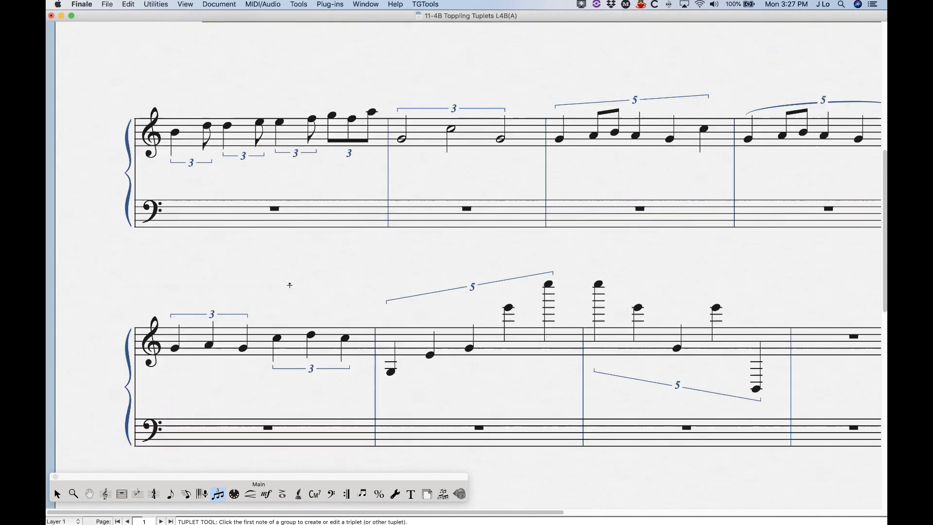
scroll(185, 320, down, 4)
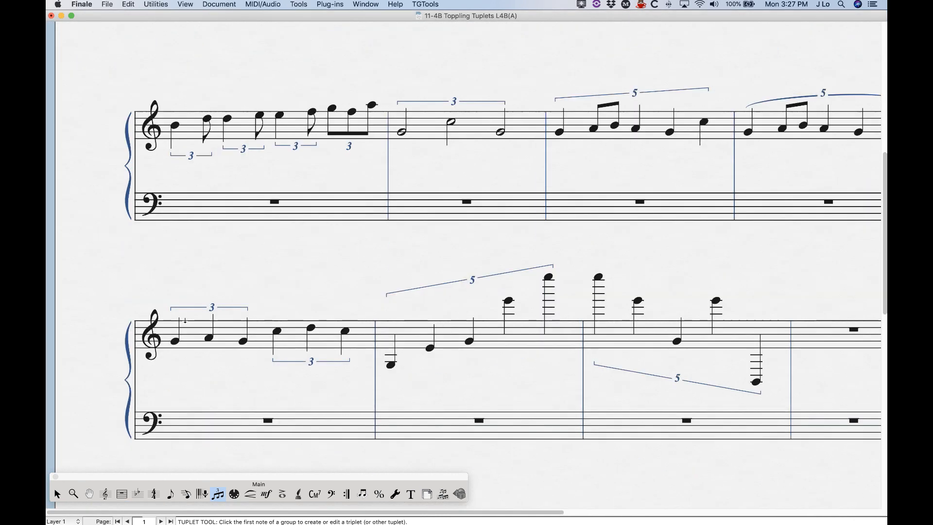
click(180, 323)
double_click(211, 314)
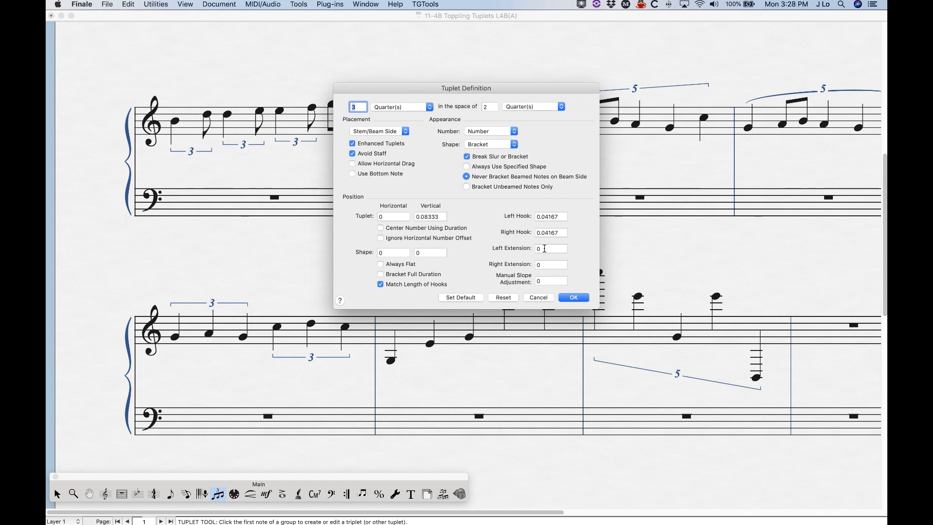
double_click(544, 250)
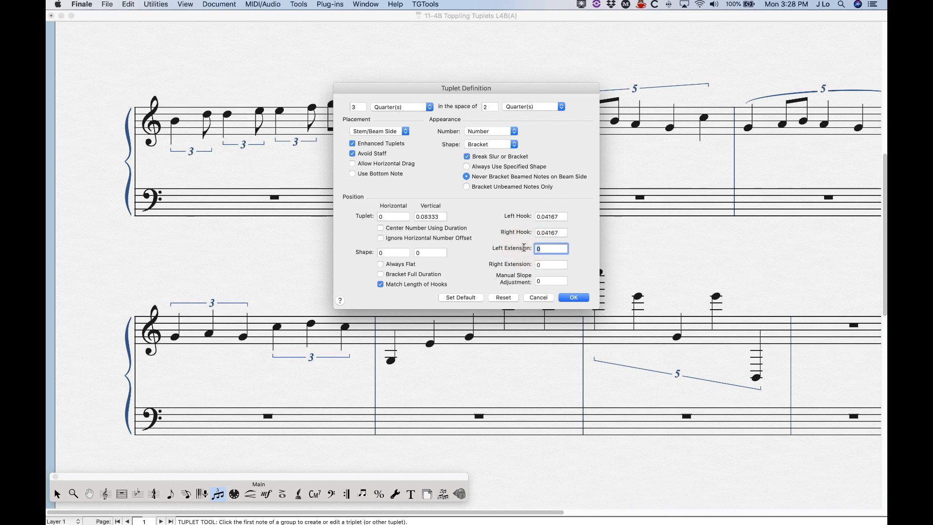
text(-.1)
click(573, 297)
- Set the right extension of the first triplet in measure nine to .1
click(57, 494)
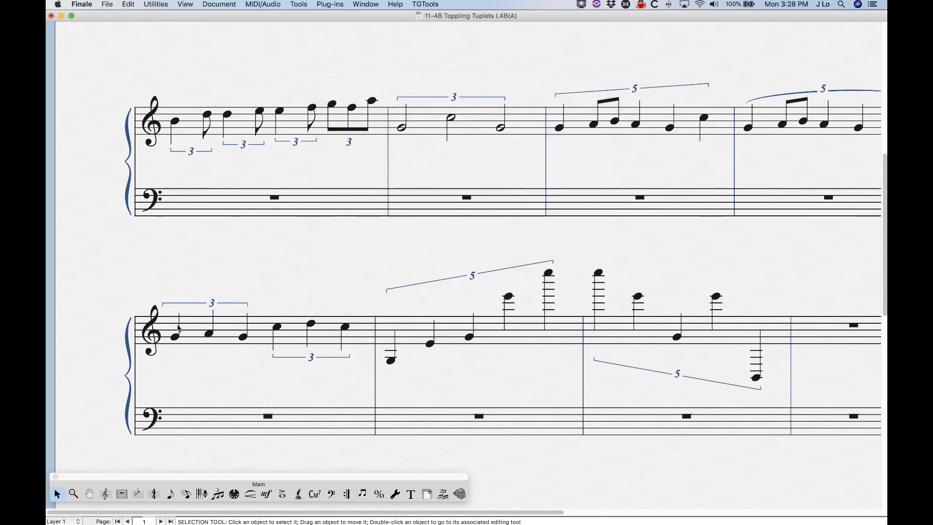
click(218, 494)
click(175, 336)
double_click(204, 316)
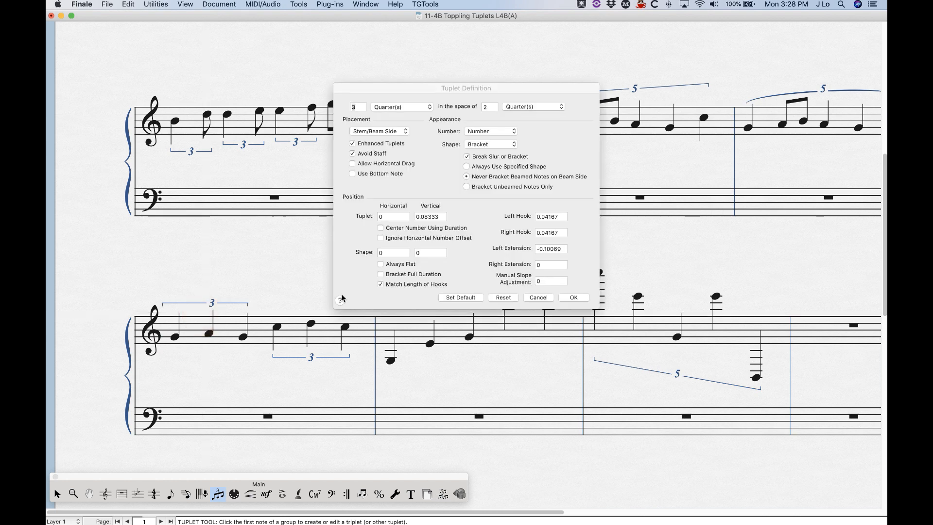
click(550, 264)
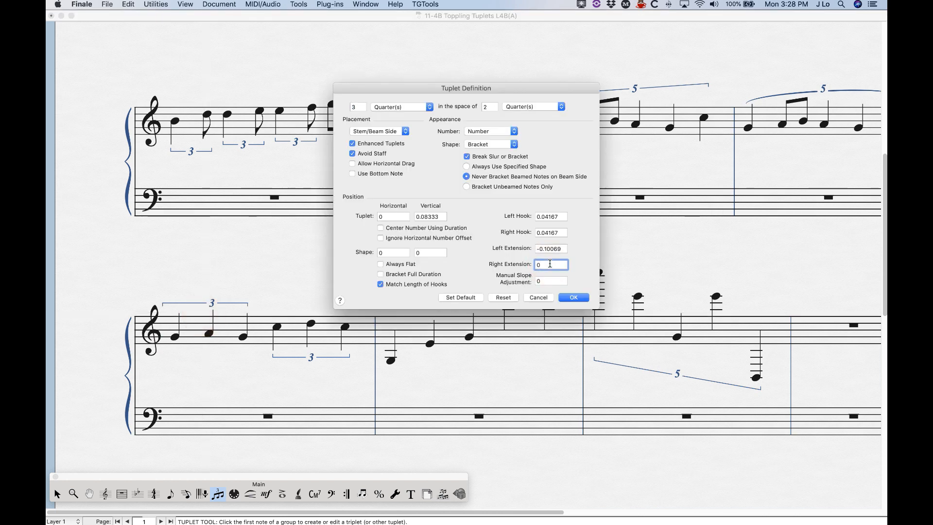
text(.1)
click(573, 297)
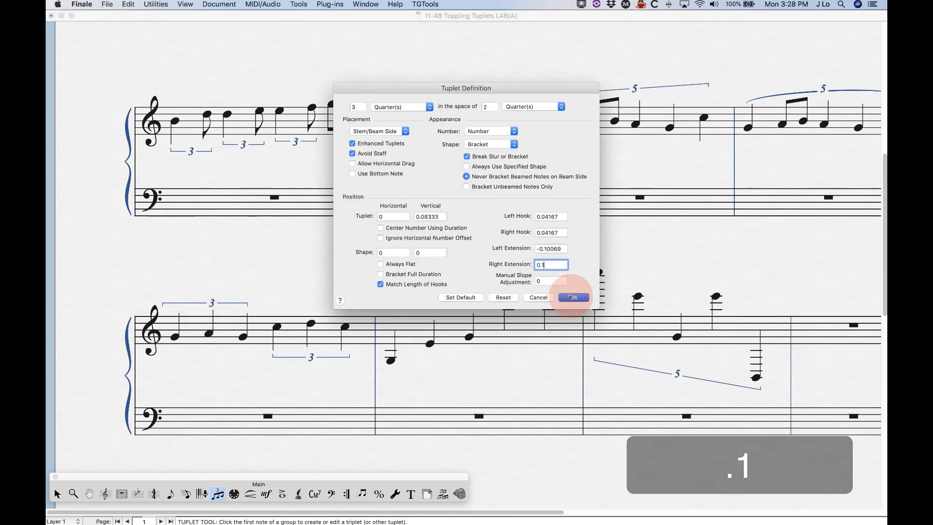
- Set the triplet's left extension to 0.10069 and its right extension to -0.10069
click(57, 495)
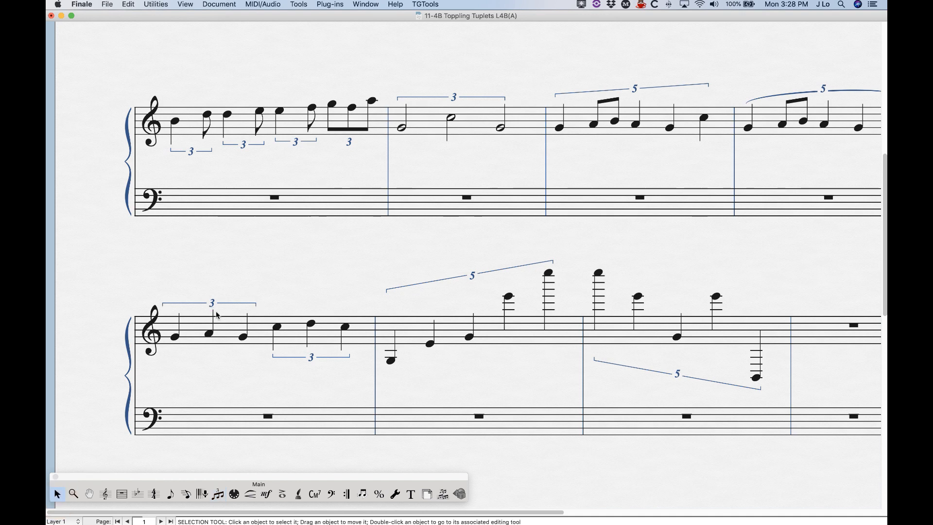
click(216, 496)
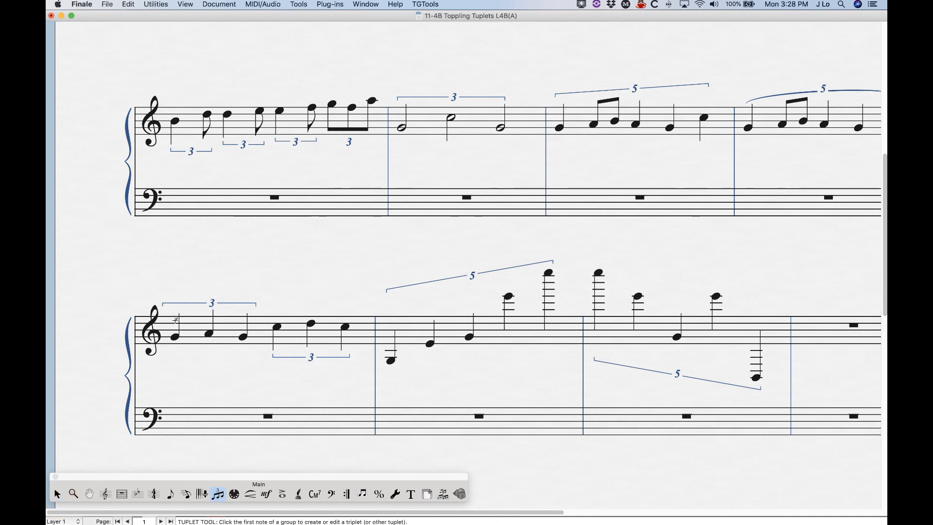
click(175, 336)
double_click(210, 313)
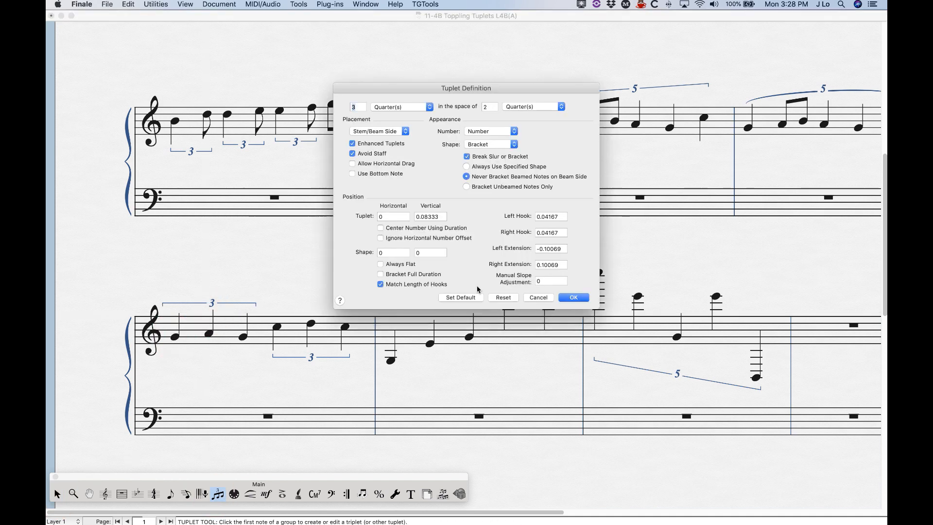
click(539, 248)
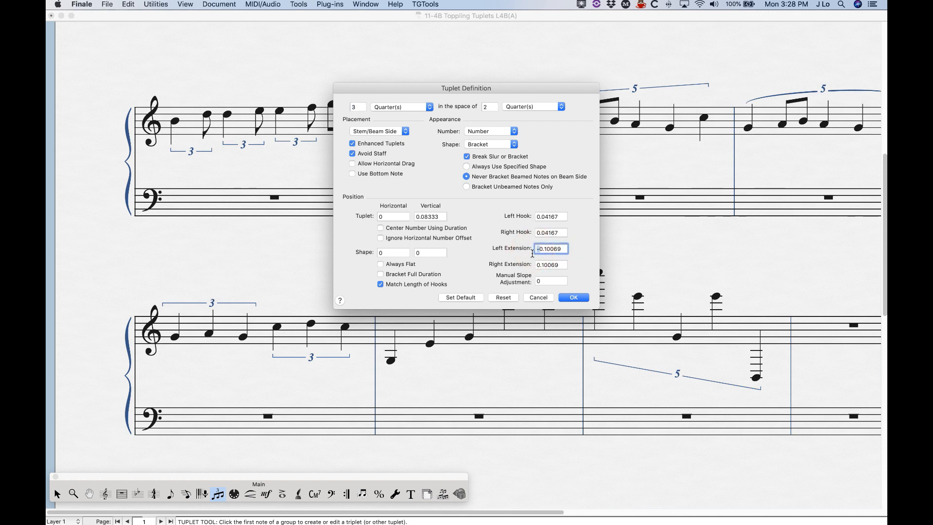
key(BackSpace)
click(539, 264)
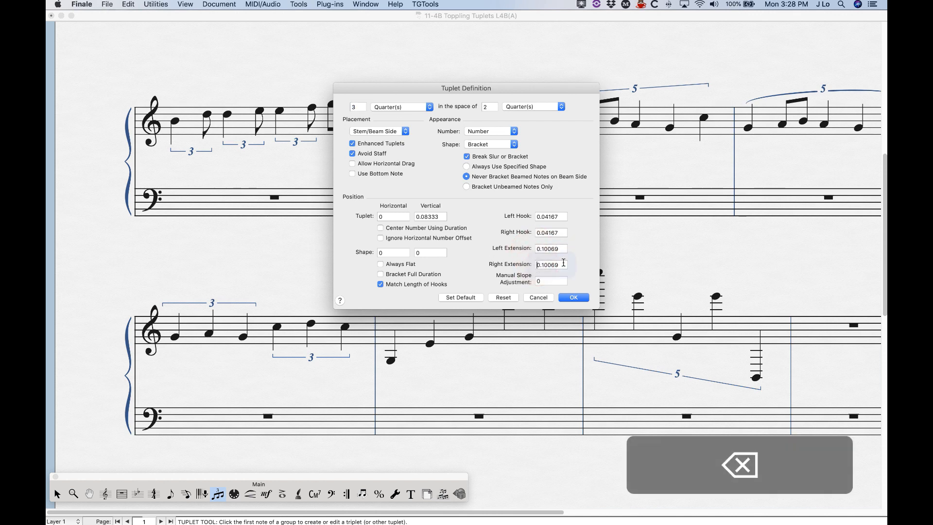
text(-)
click(580, 298)
- Reset the first triplet in measure nine and review its tuplet definition without changes
click(57, 493)
click(218, 495)
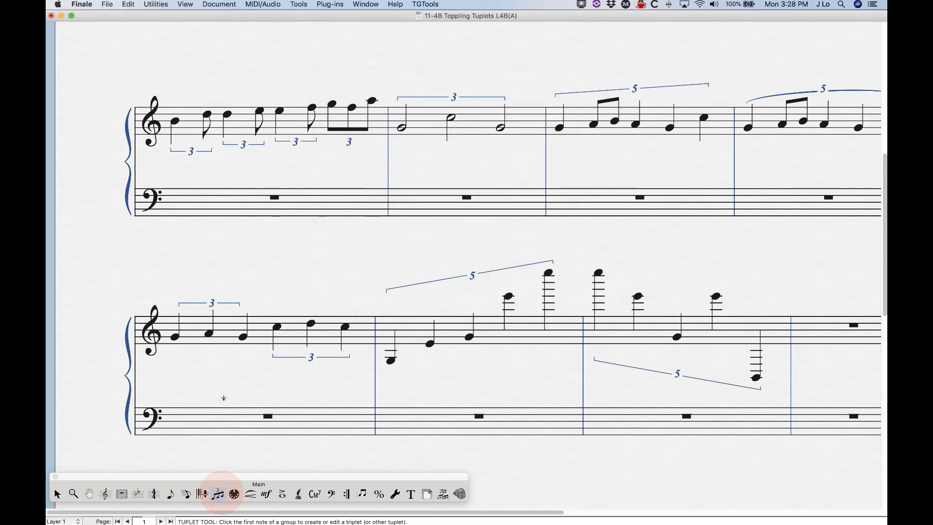
click(174, 335)
right_click(209, 316)
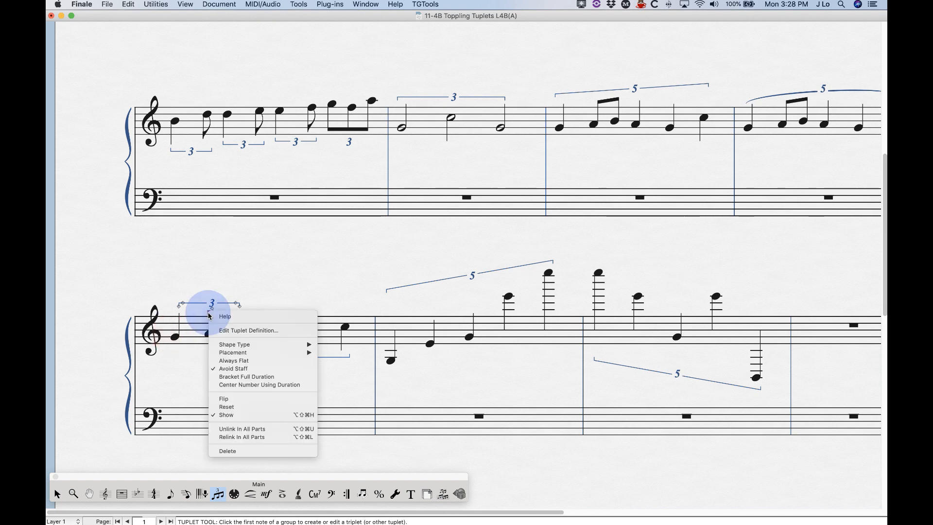
click(225, 407)
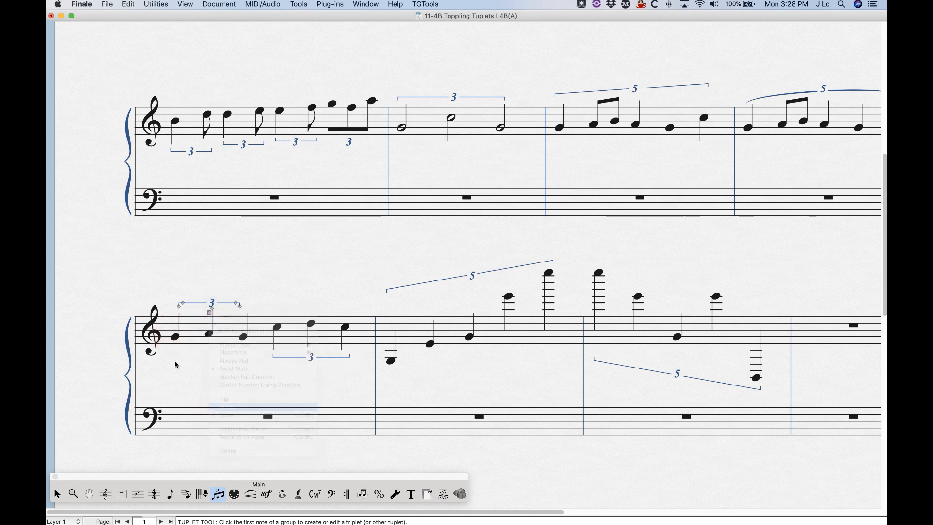
double_click(211, 313)
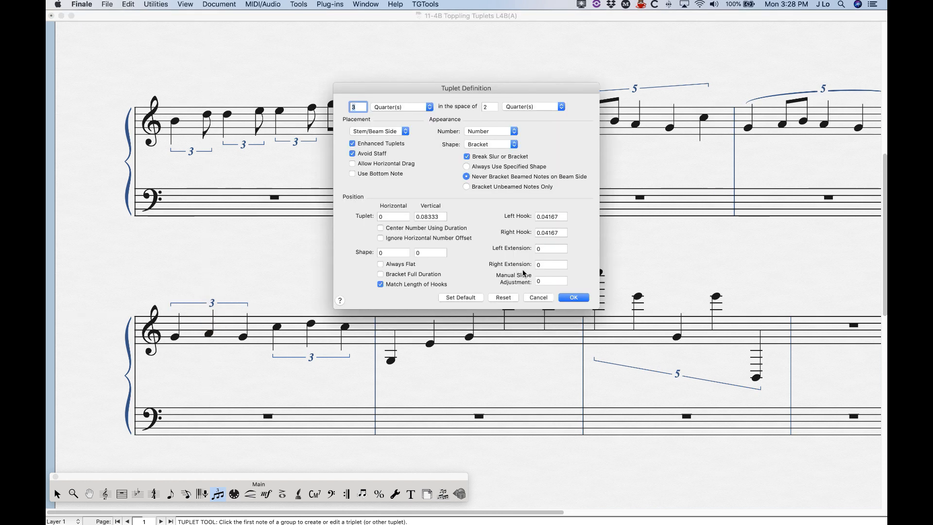
click(537, 299)
- Set the default tuplet Maximum Slope to 12 in the document options
scroll(505, 365, right, 3)
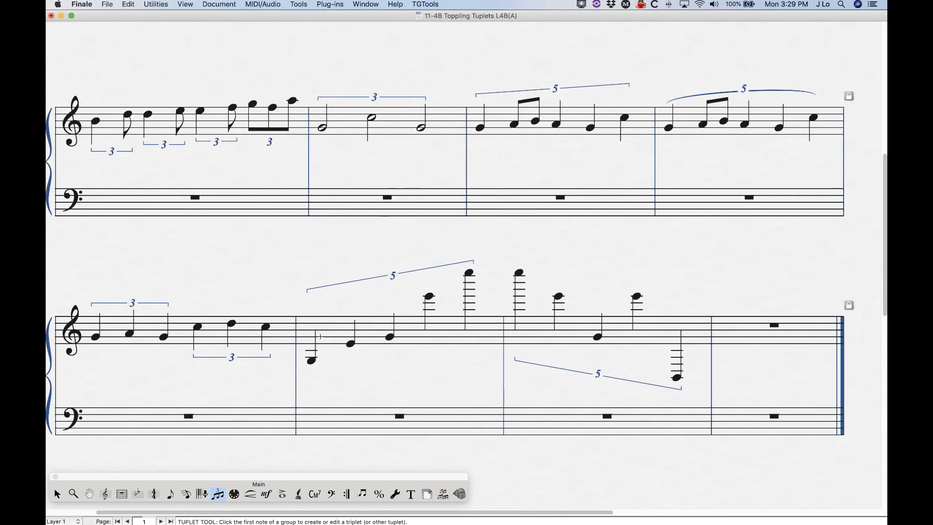
click(214, 5)
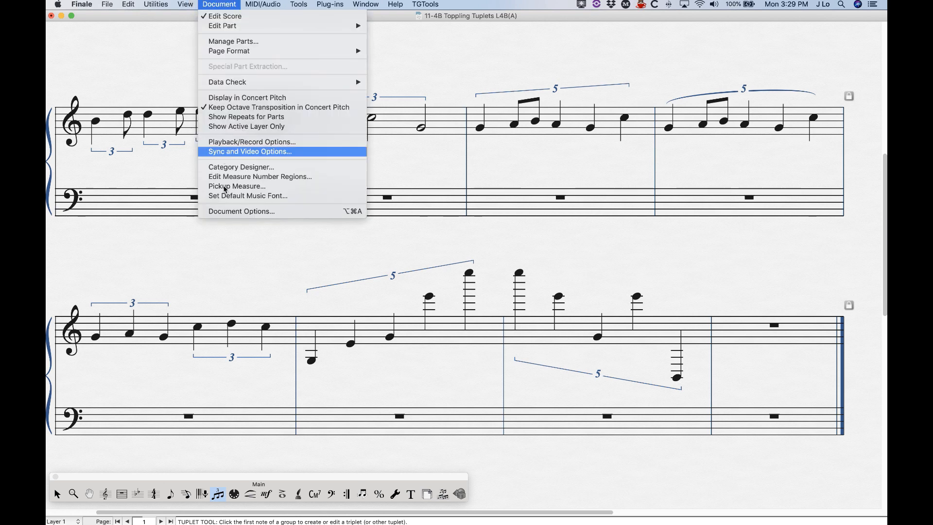
click(233, 212)
click(472, 78)
drag(436, 64, 296, 18)
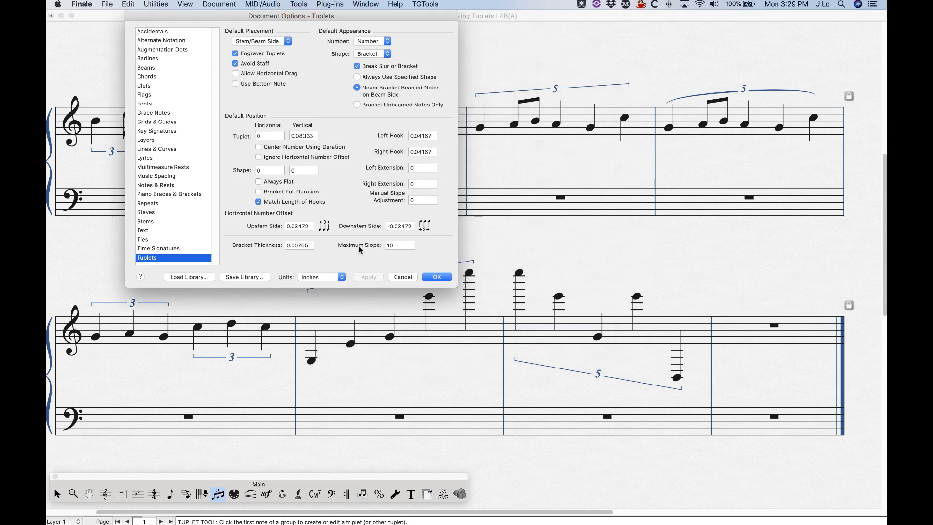
drag(339, 18, 701, 18)
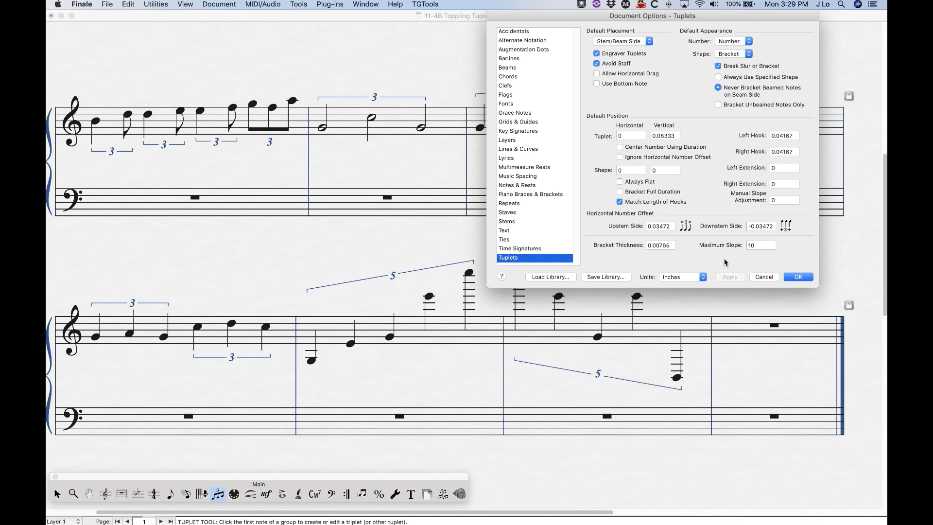
double_click(759, 245)
text(12)
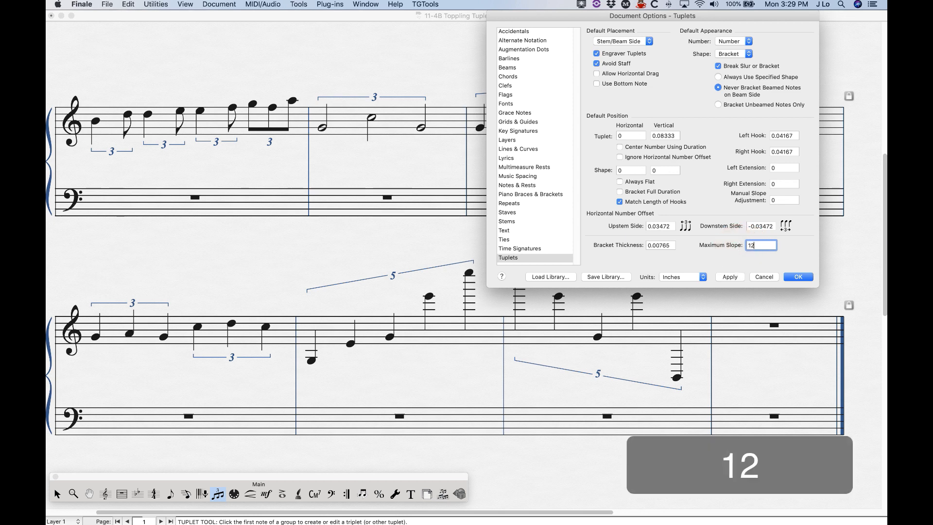
click(794, 277)
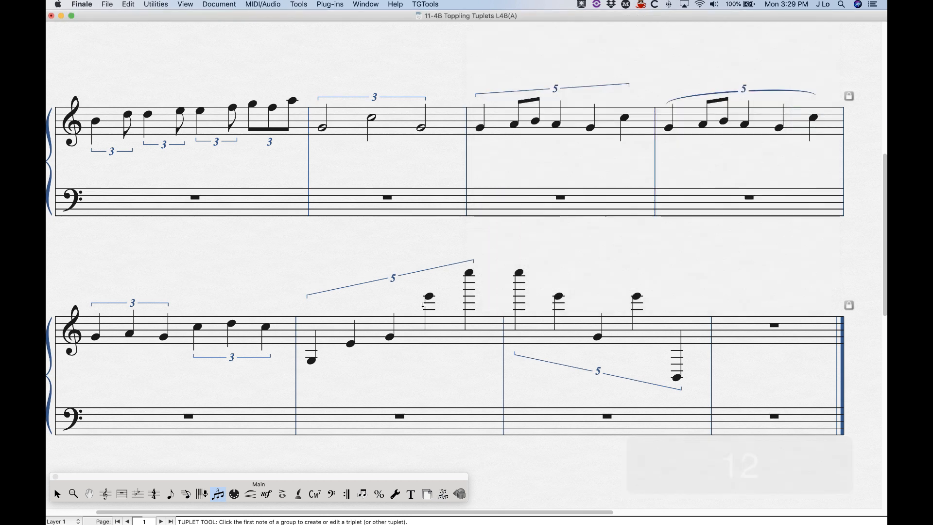
- Set the default tuplet Maximum Slope back to 10 in the document options
click(236, 3)
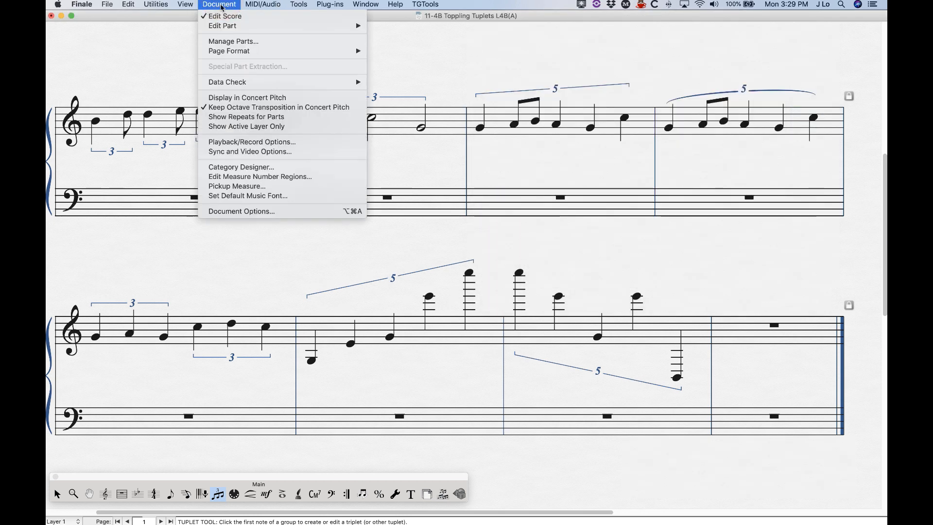
click(239, 211)
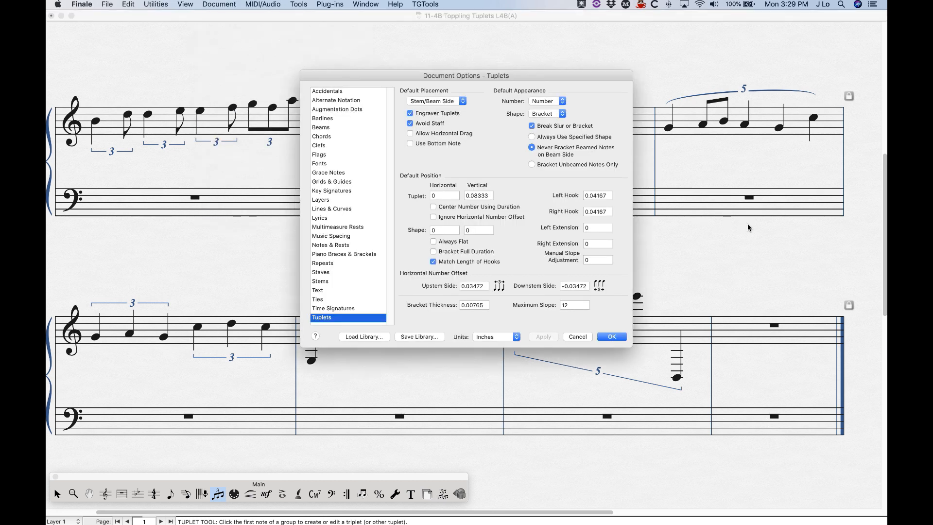
double_click(568, 305)
text(10)
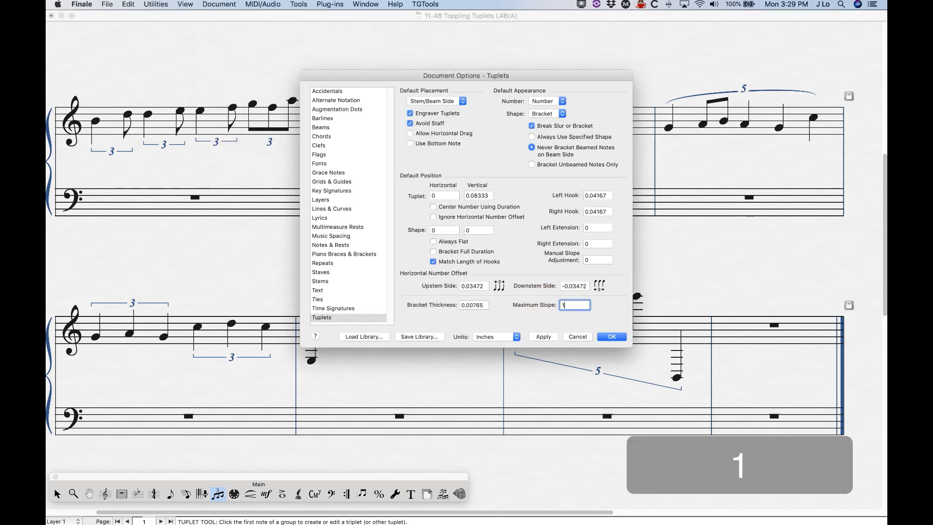
click(611, 337)
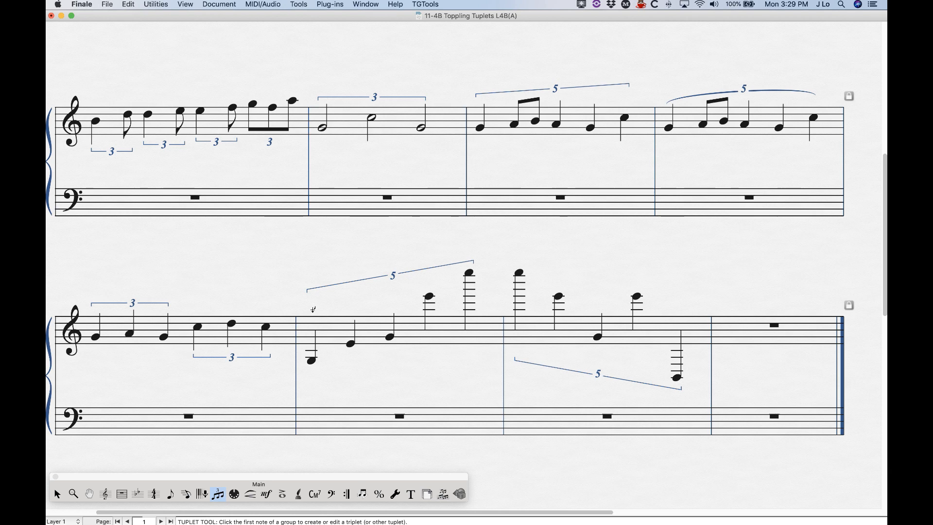
- Set the quintuplet's Manual Slope Adjustment to 0.2 in its tuplet definition
click(311, 324)
double_click(392, 287)
drag(524, 86, 626, 34)
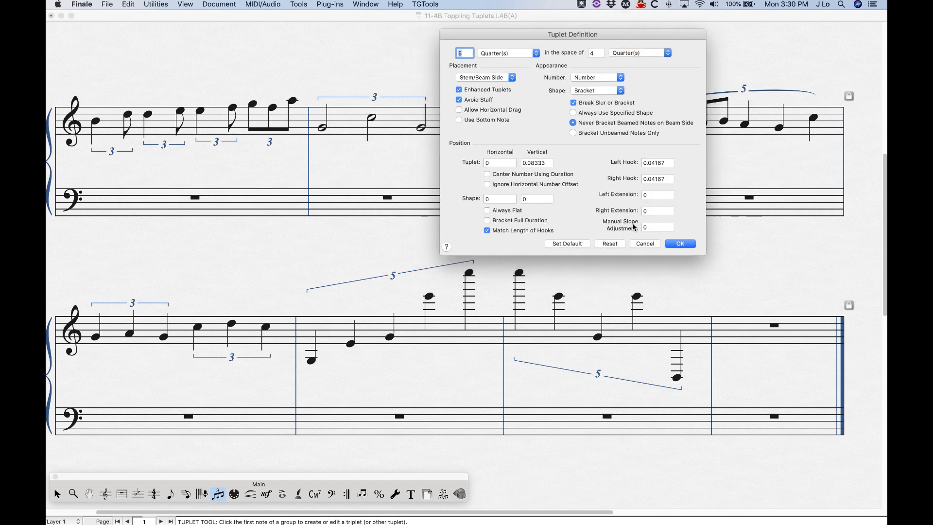
drag(603, 36, 666, 35)
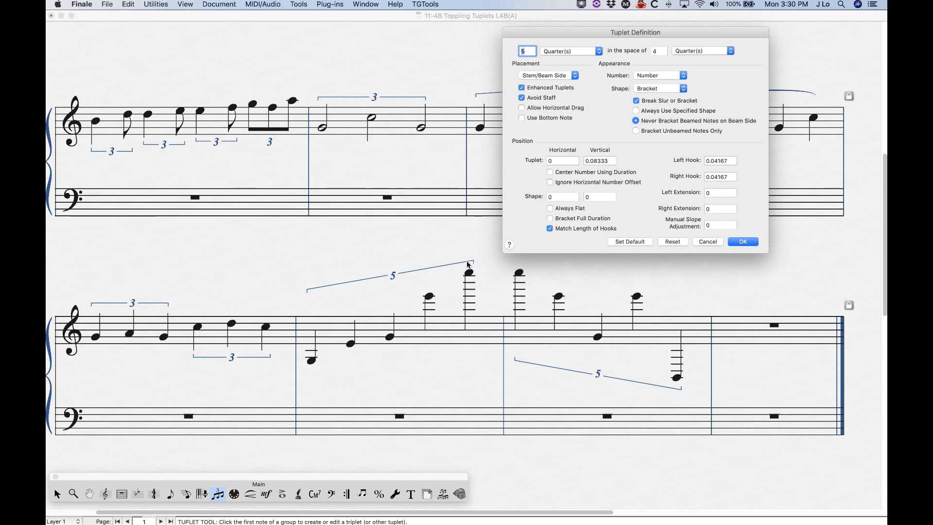
click(712, 225)
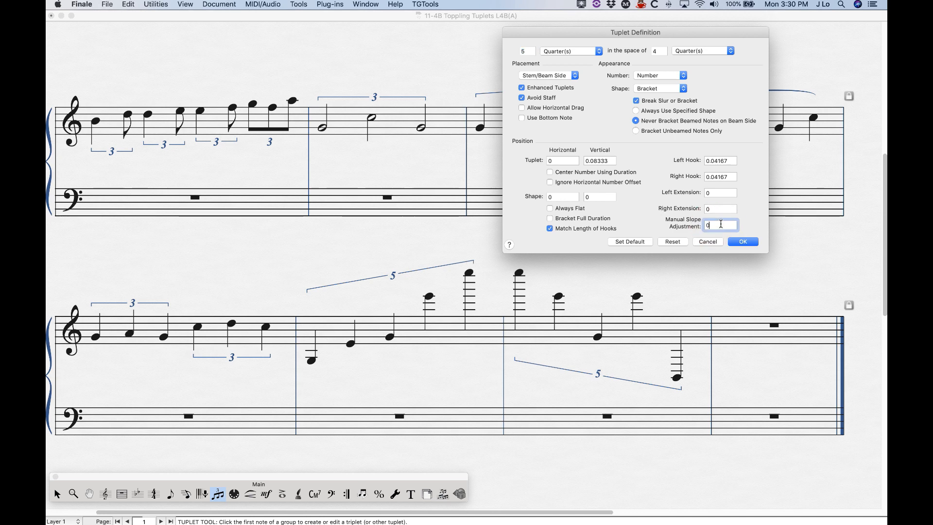
text(.2)
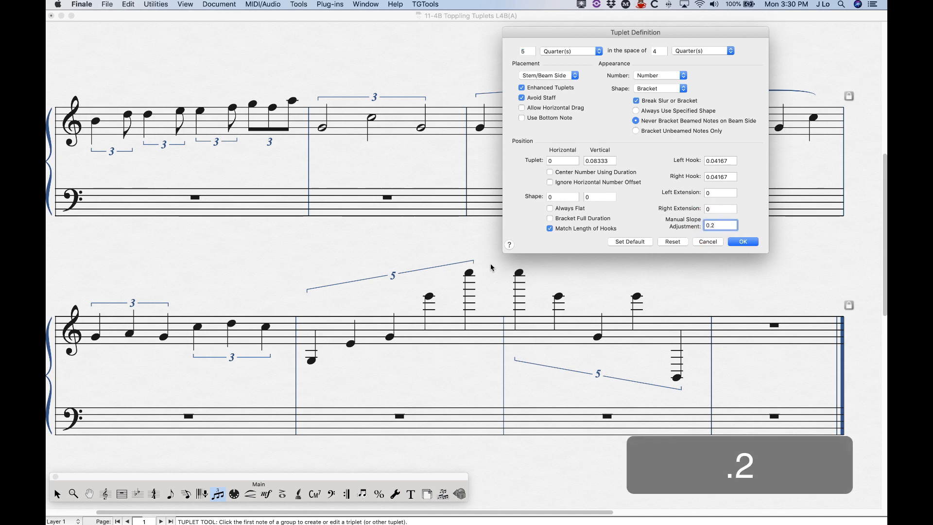
click(743, 241)
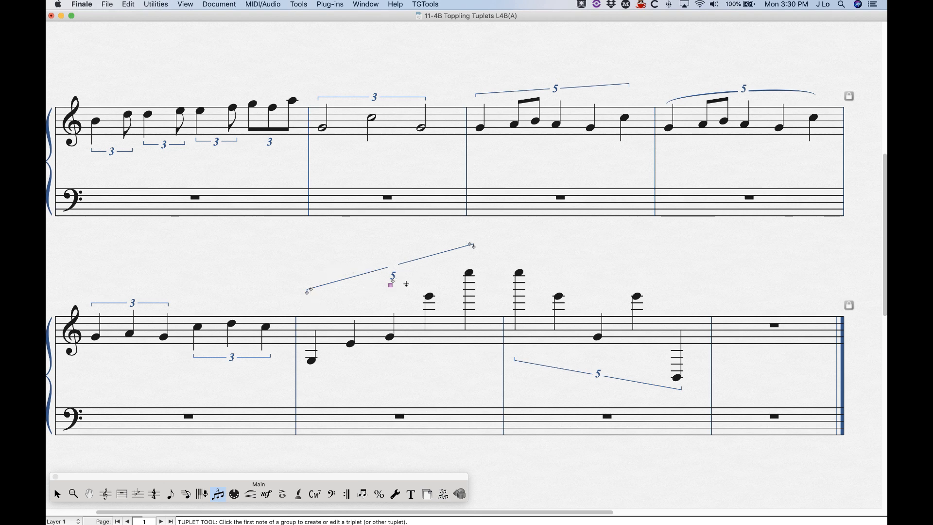
- Set the quintuplet's vertical shape offset to -0.1 in its tuplet definition
double_click(390, 286)
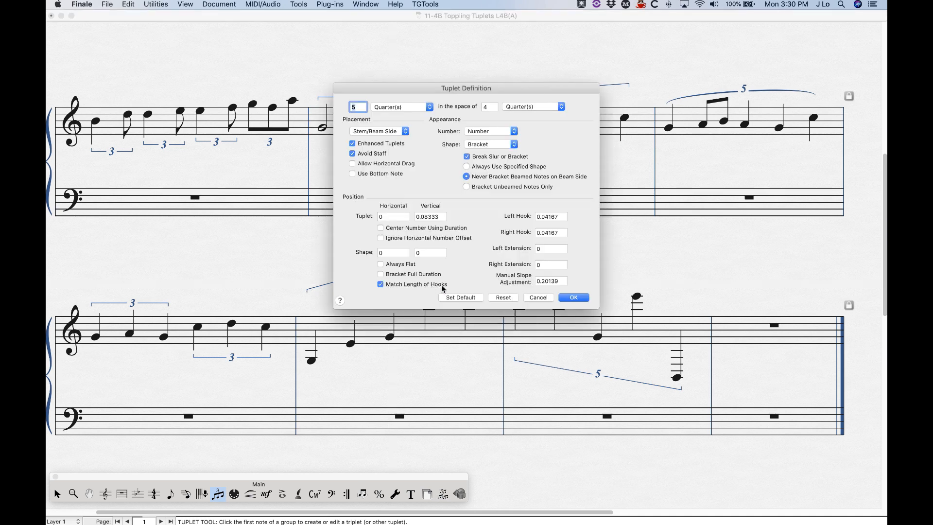
double_click(430, 253)
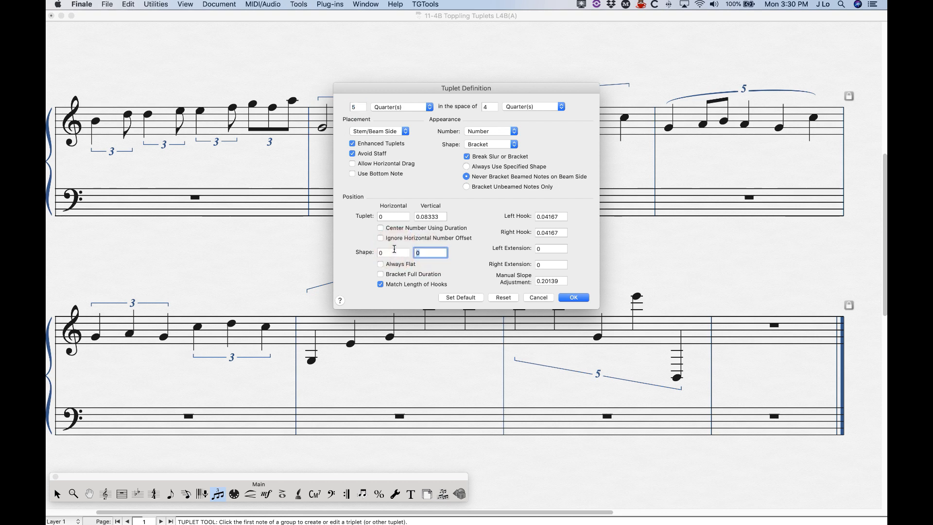
text(-.1)
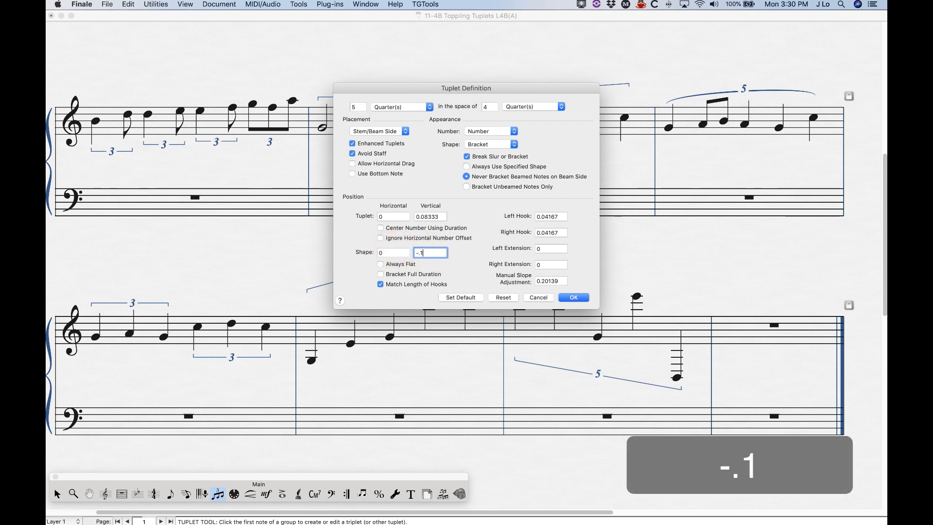
click(574, 298)
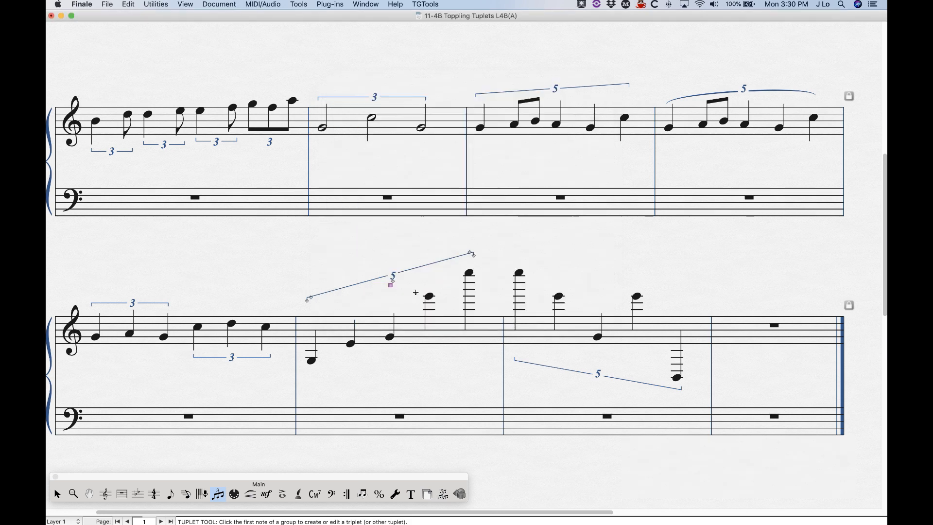
- Reshape the quintuplet bracket by raising its right end handle, then review its tuplet definition without changes
right_click(390, 287)
click(411, 378)
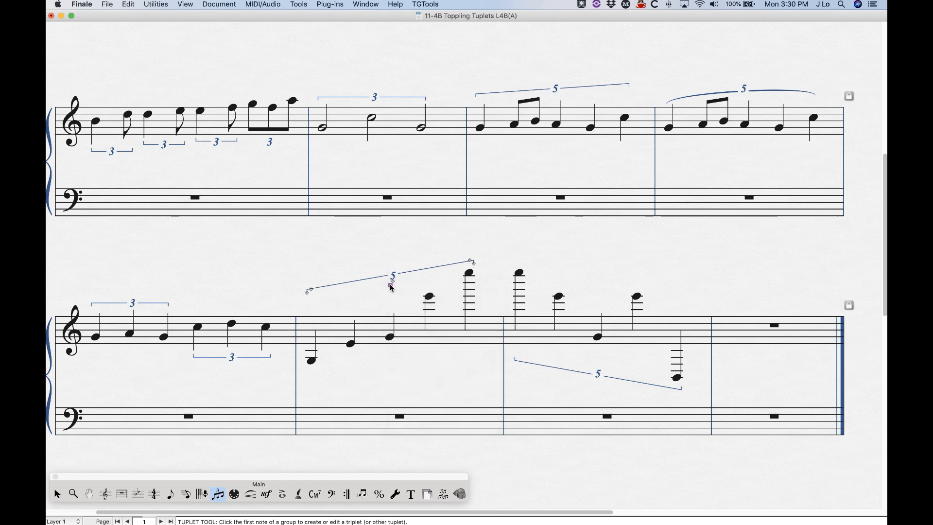
click(440, 278)
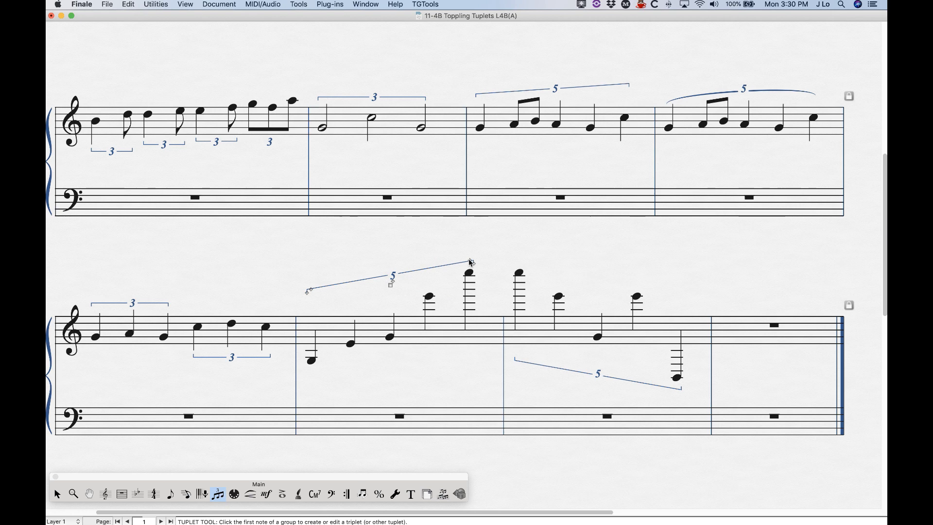
drag(471, 263, 470, 252)
drag(469, 252, 470, 252)
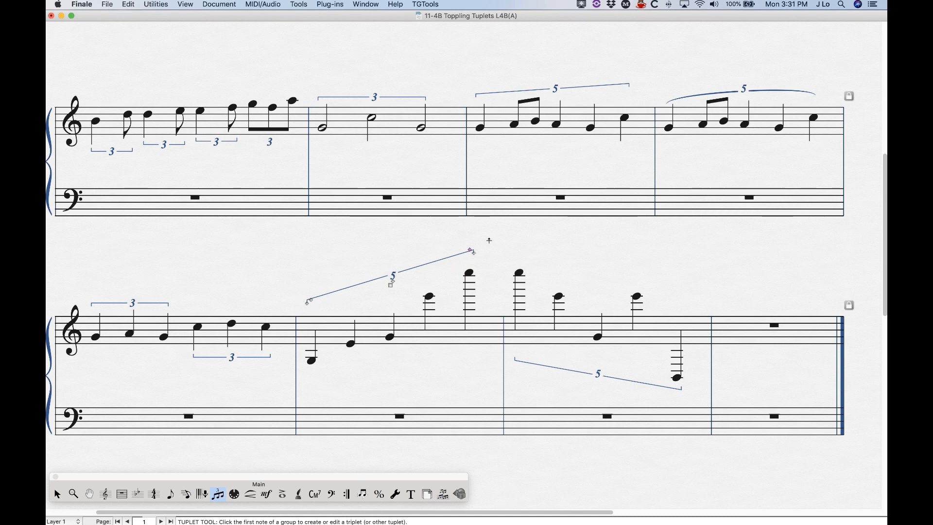
double_click(470, 251)
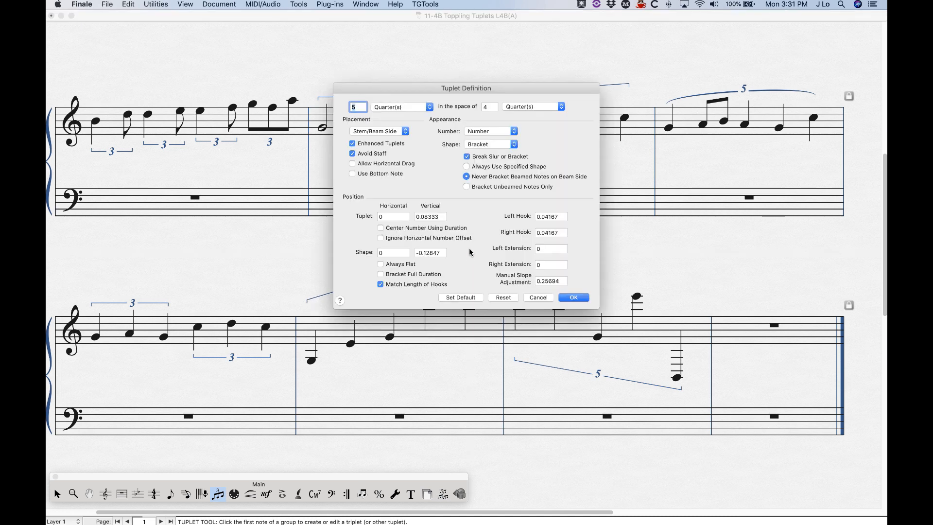
click(573, 299)
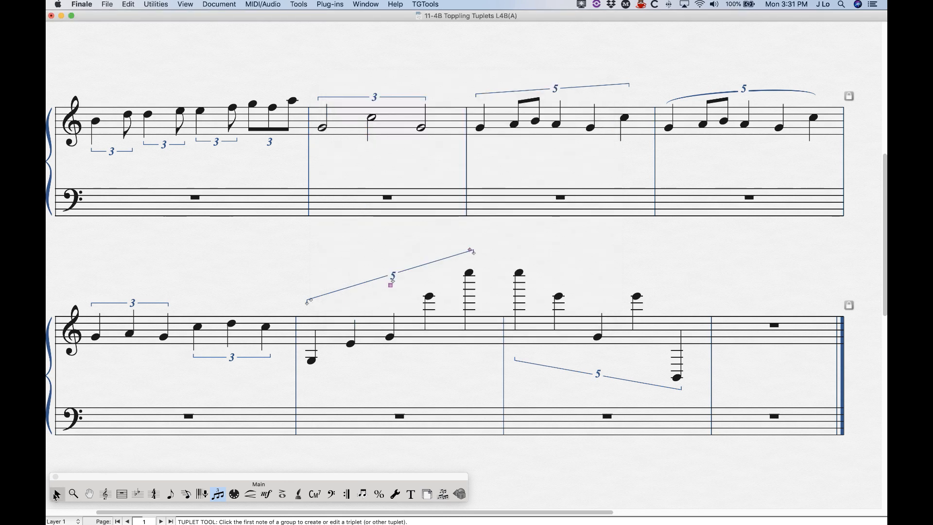
- Set the document's Tuplet notation font size to 14 in the Fonts document options
click(57, 495)
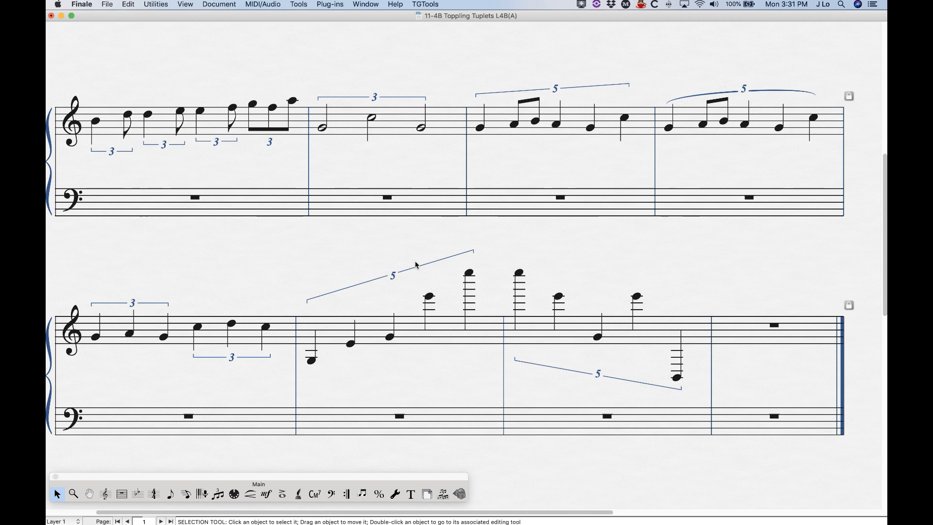
click(220, 3)
click(242, 211)
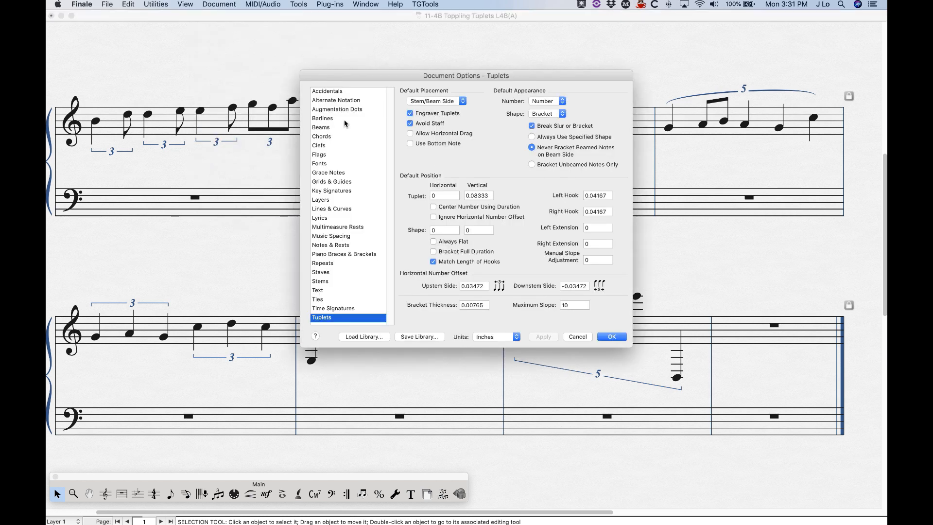
click(321, 163)
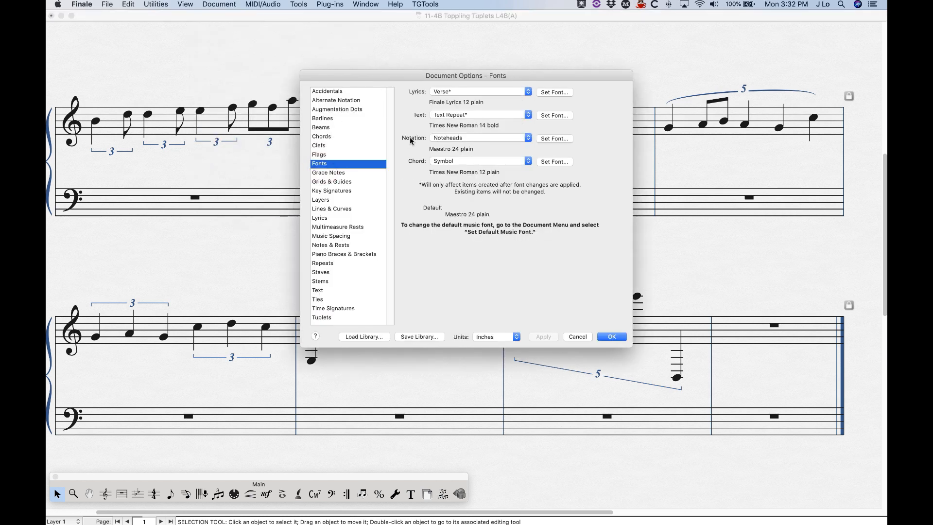
click(468, 138)
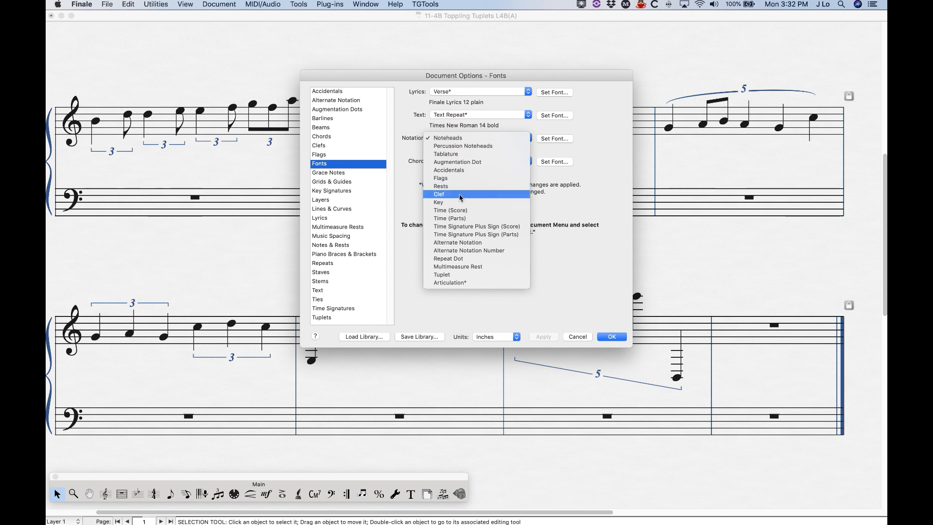
click(450, 274)
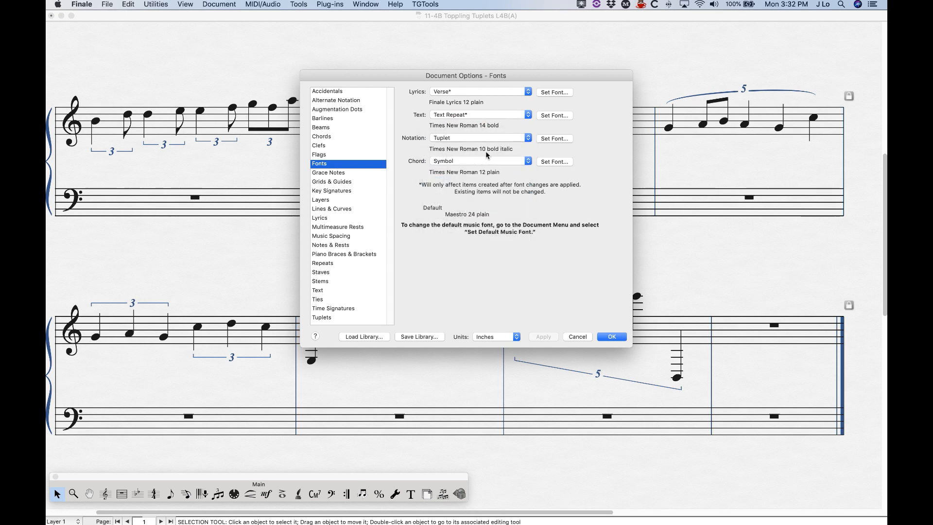
click(554, 138)
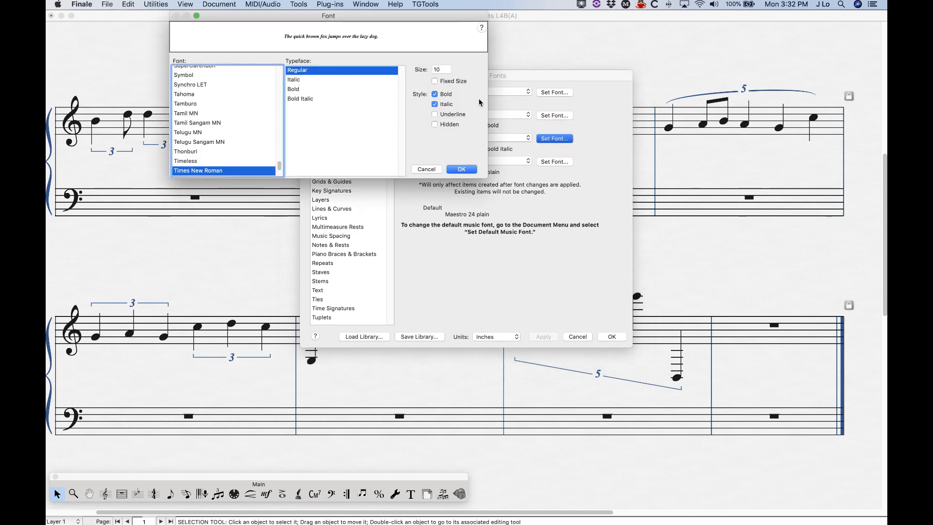
double_click(439, 69)
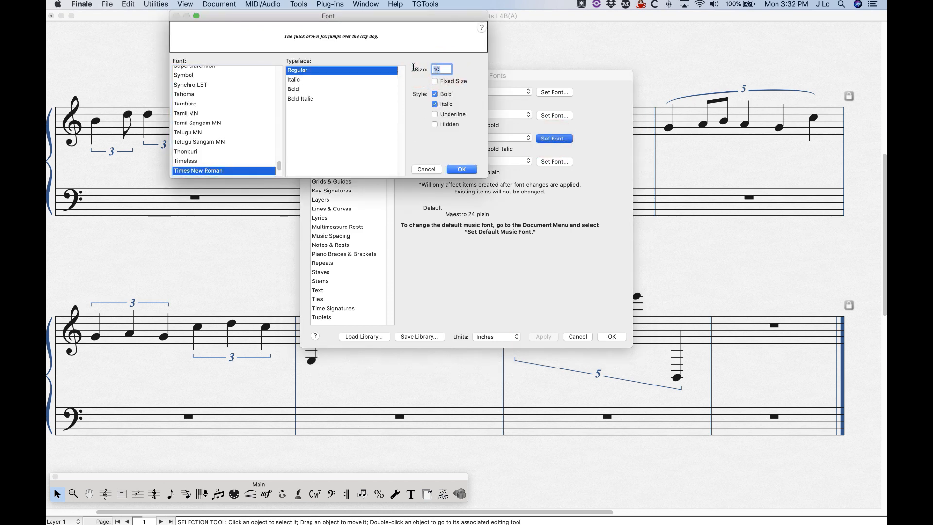
text(14)
click(471, 170)
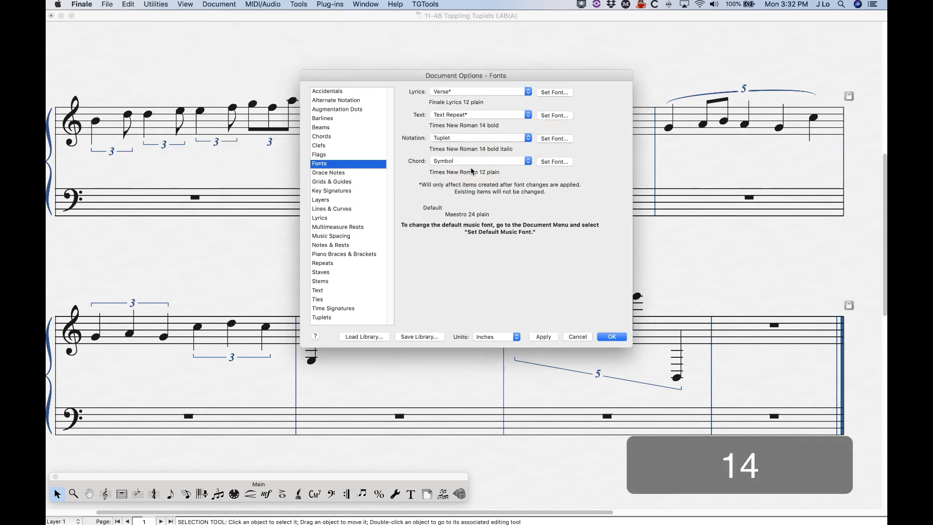
click(611, 337)
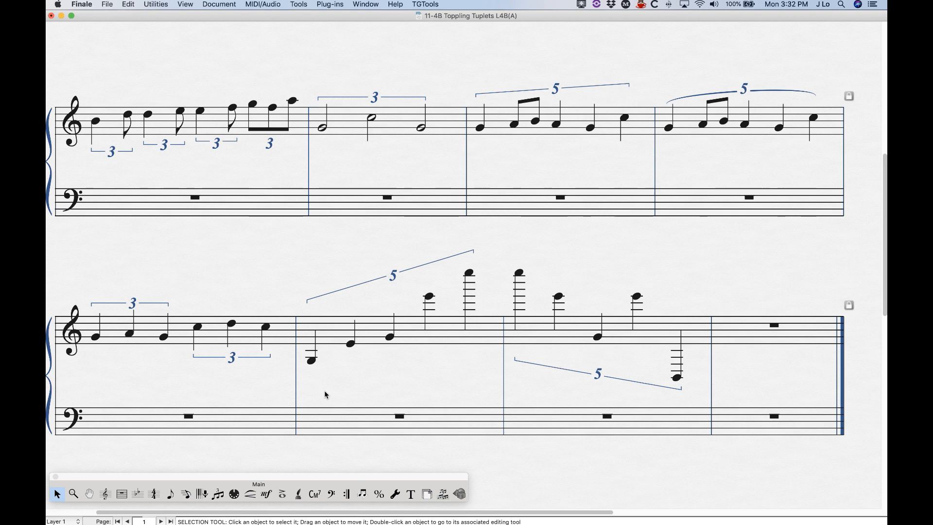
- Change the quintuplet's number display to the Xq:Yq ratio format in its tuplet definition
click(217, 495)
click(312, 340)
double_click(391, 288)
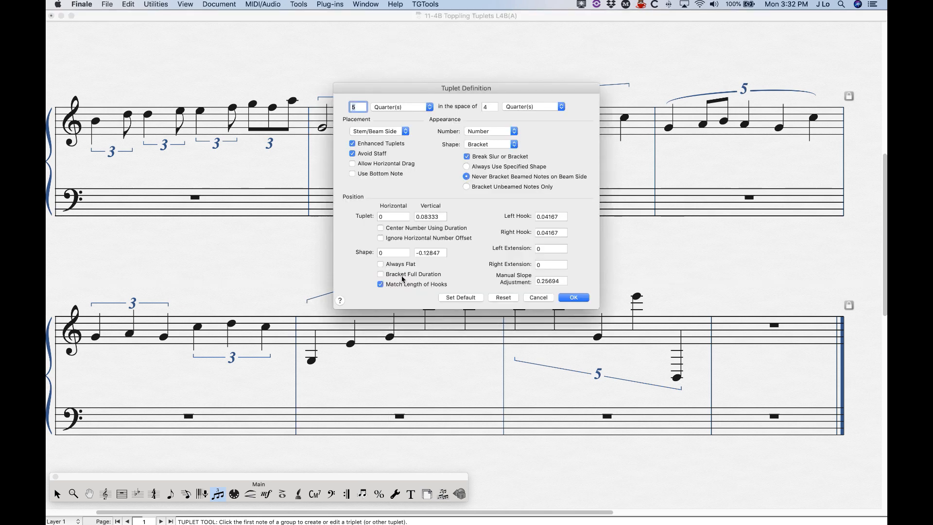
click(501, 141)
click(539, 141)
click(501, 131)
click(481, 155)
click(573, 297)
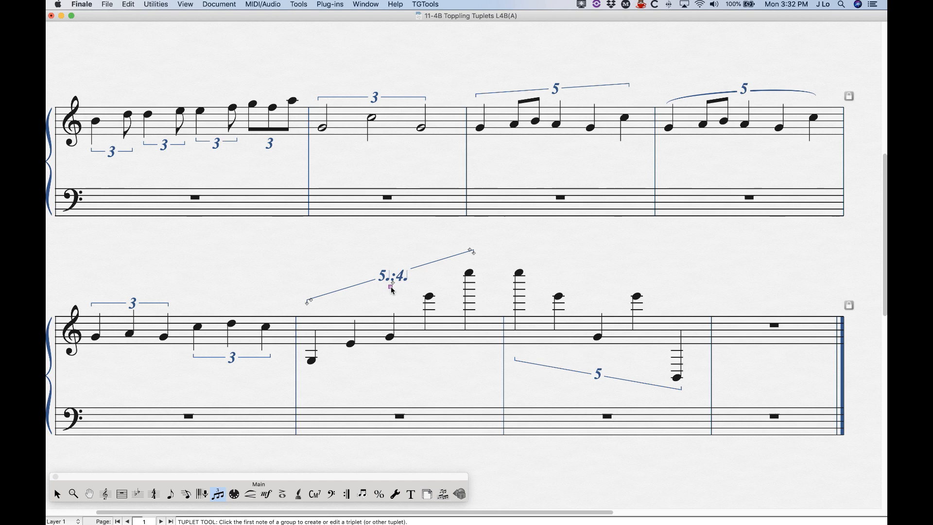
- Set the document's Tuplet notation font size to 24 in the Fonts document options
click(223, 4)
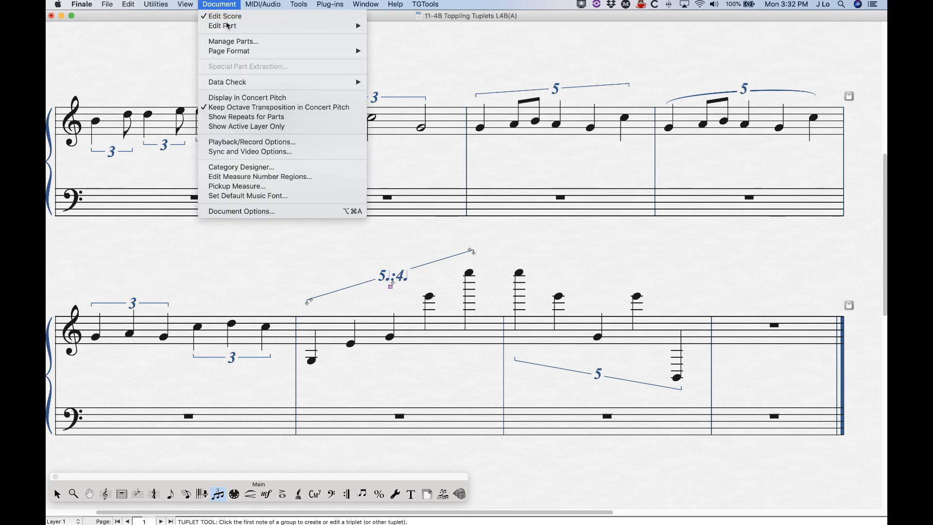
click(233, 211)
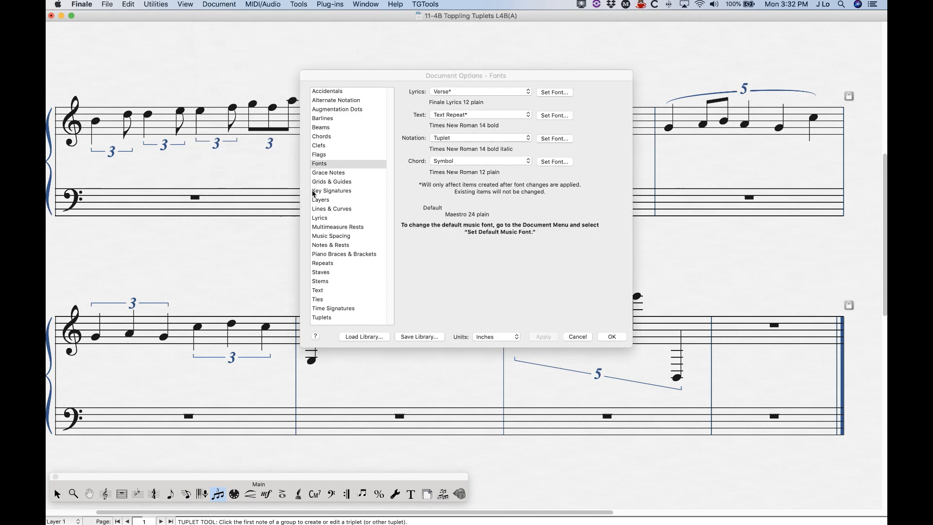
click(441, 138)
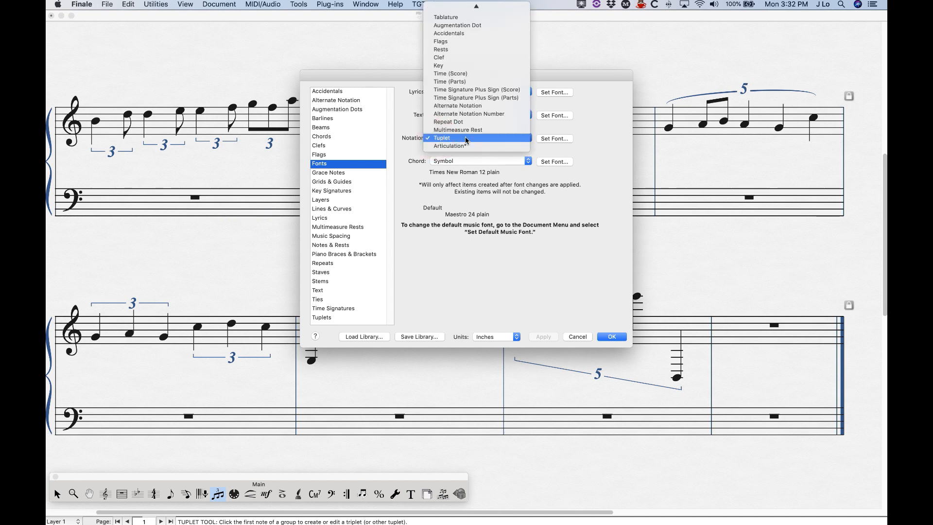
click(452, 138)
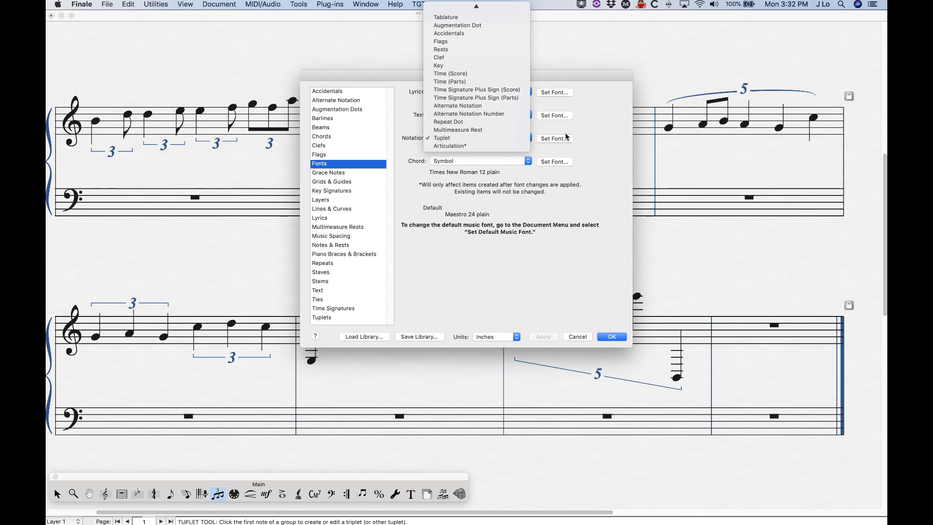
click(554, 138)
double_click(443, 69)
text(24)
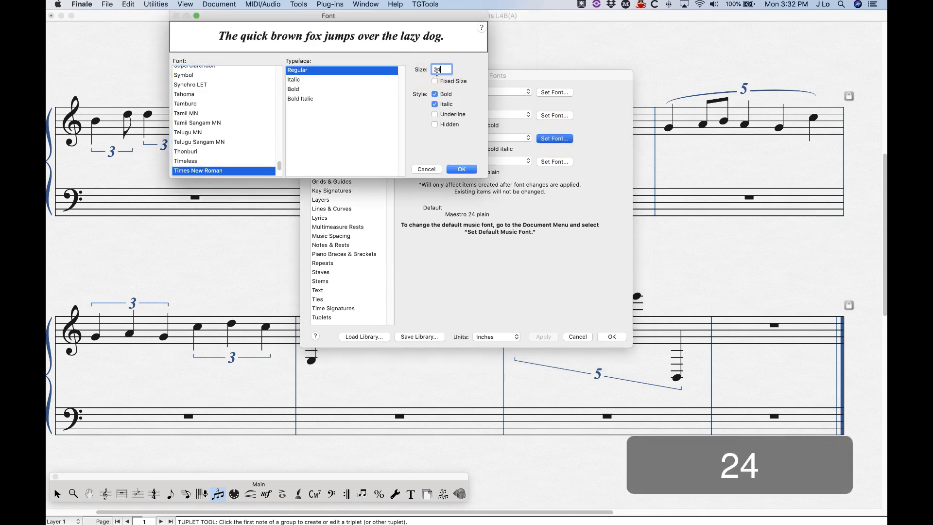
click(471, 169)
click(608, 339)
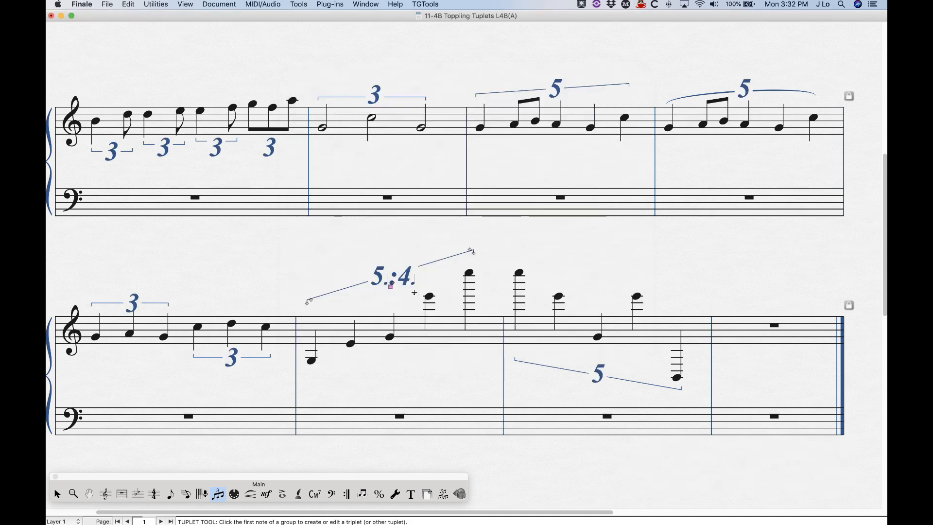